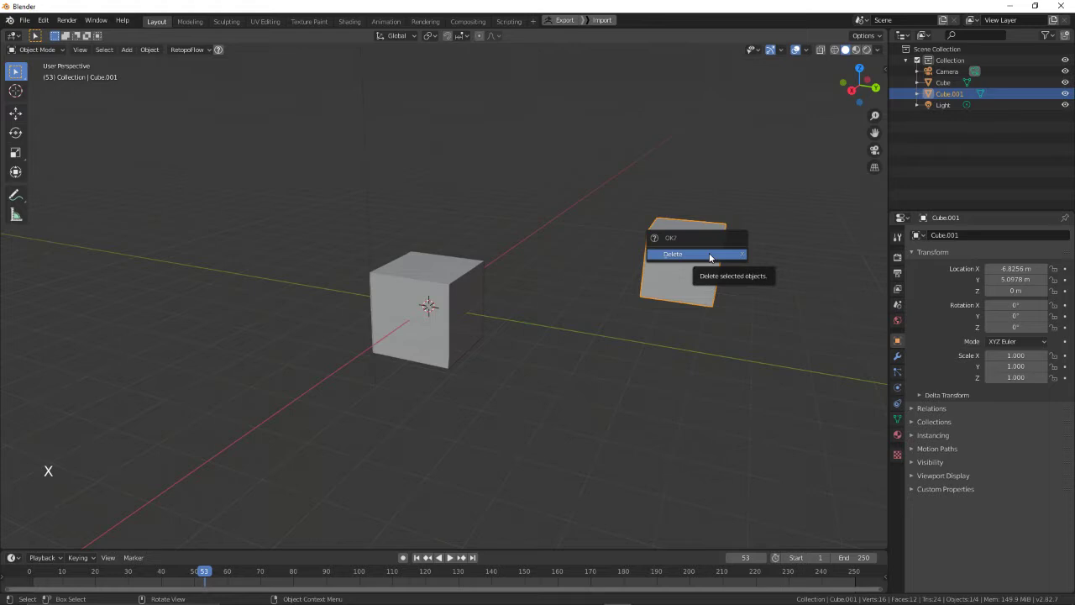
- Delete the duplicate cube, Cube.001, lying beyond the original cube
click(710, 255)
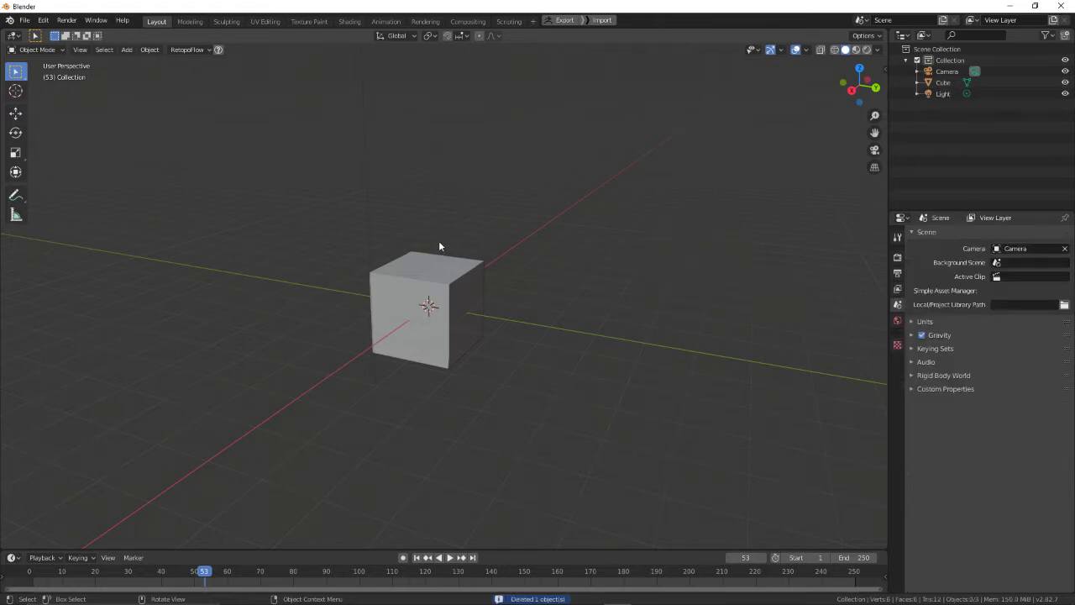
scroll(439, 243, up, 3)
mouse_move(446, 244)
middle_down()
mouse_move(410, 248)
mouse_move(437, 248)
middle_up()
shift+middle_drag(470, 245, 494, 246)
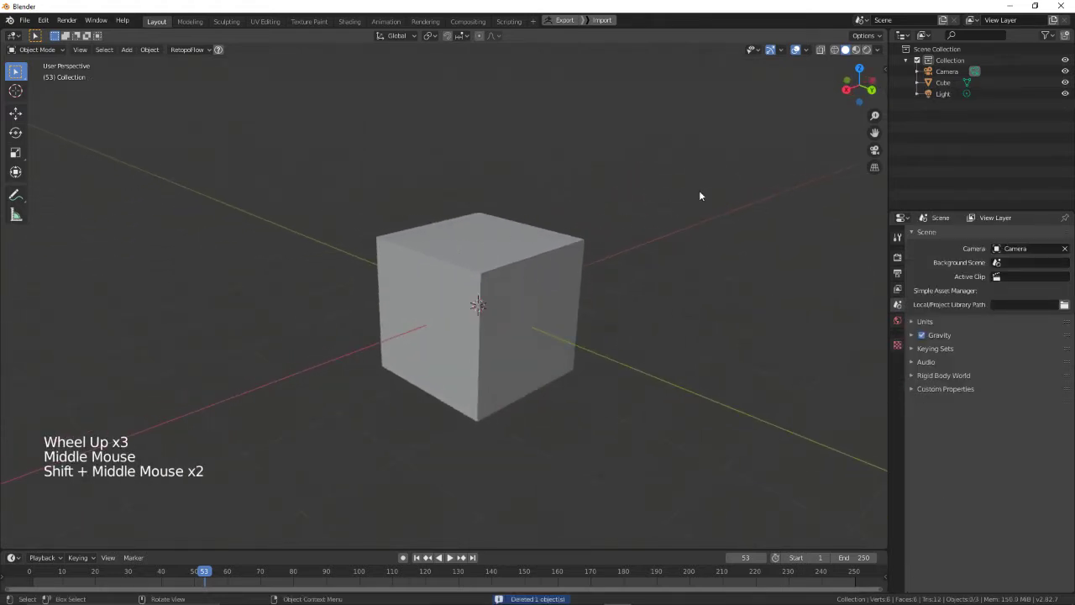
- Select the remaining cube at the origin and switch it to Edit Mode
click(566, 244)
key(x)
key(x)
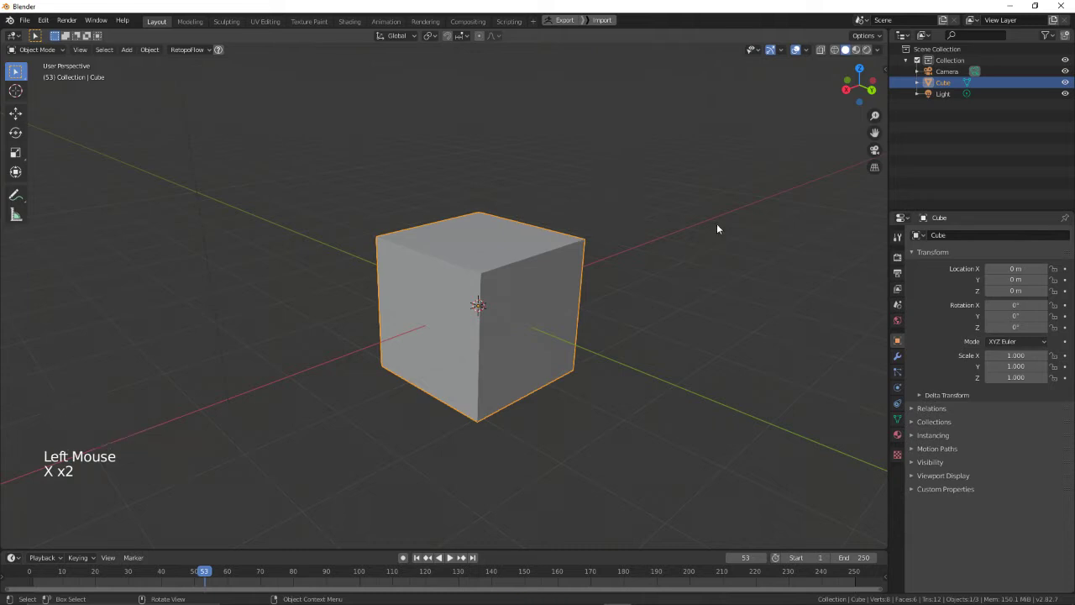
scroll(605, 233, up, 1)
mouse_move(605, 233)
middle_down()
mouse_move(614, 252)
mouse_move(589, 236)
mouse_move(629, 227)
mouse_move(621, 216)
mouse_move(619, 240)
middle_up()
scroll(589, 236, up, 1)
scroll(620, 210, down, 2)
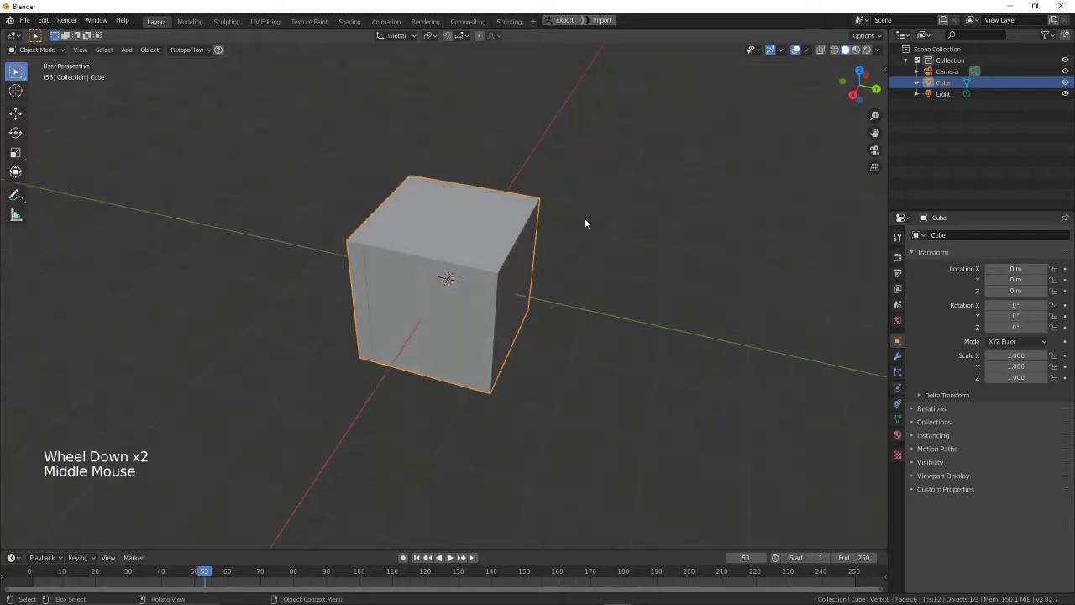
click(50, 49)
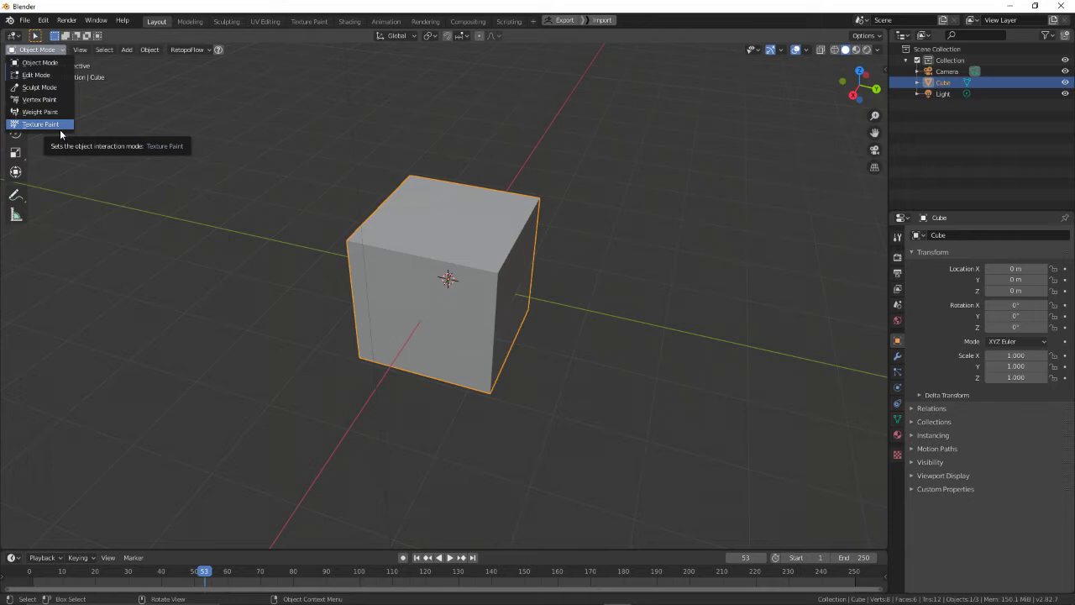
click(38, 75)
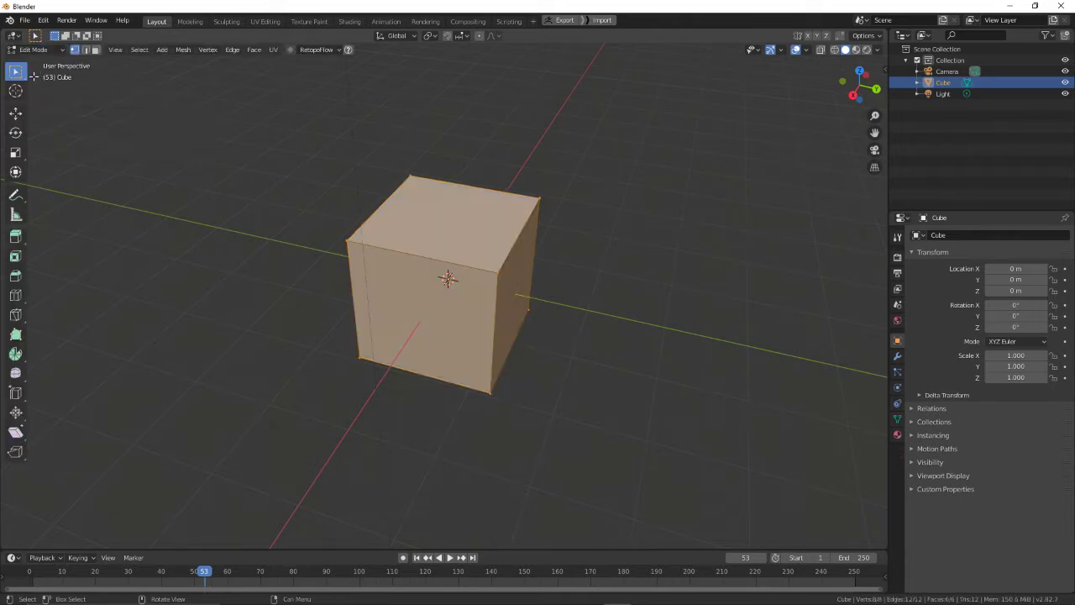
- Select the four vertices of the cube's top face and try moving them
middle_drag(420, 215, 470, 252)
click(490, 209)
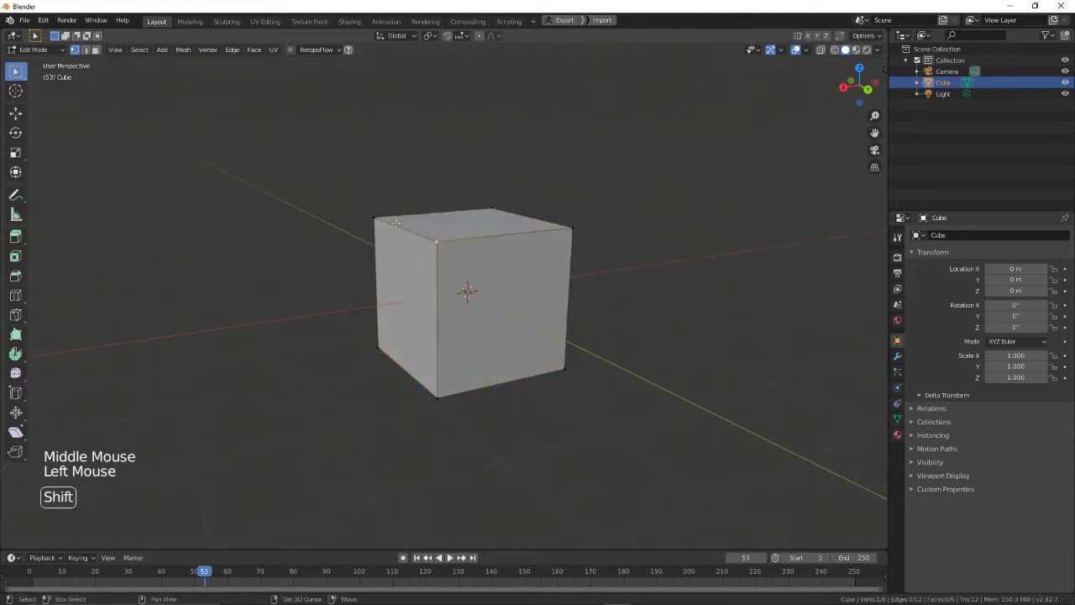
shift+click(374, 219)
shift+click(490, 209)
shift+click(572, 227)
middle_drag(588, 244, 651, 280)
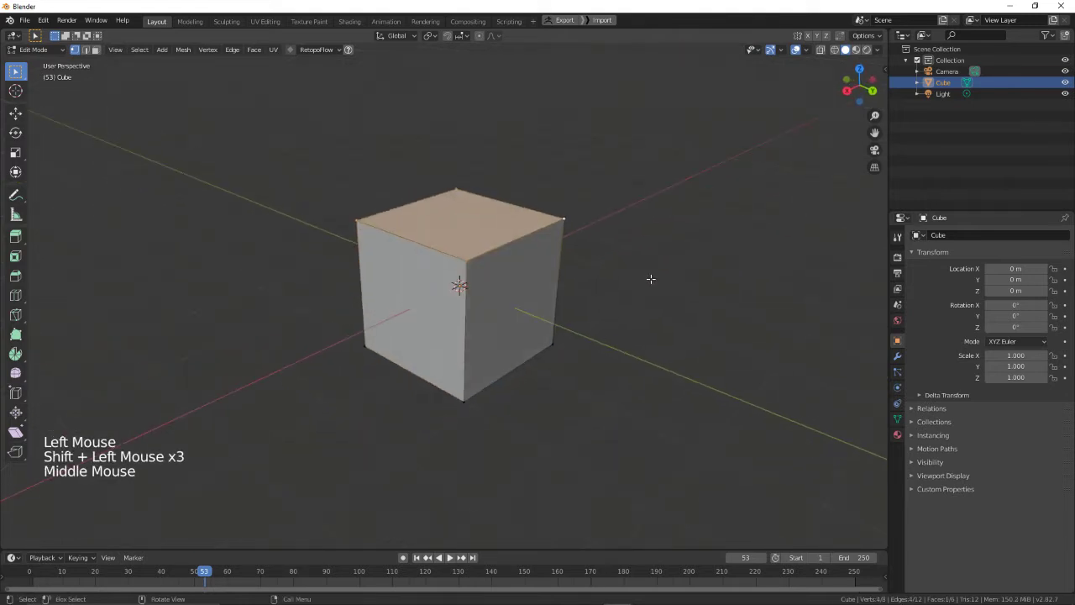
key(g)
right_click(744, 216)
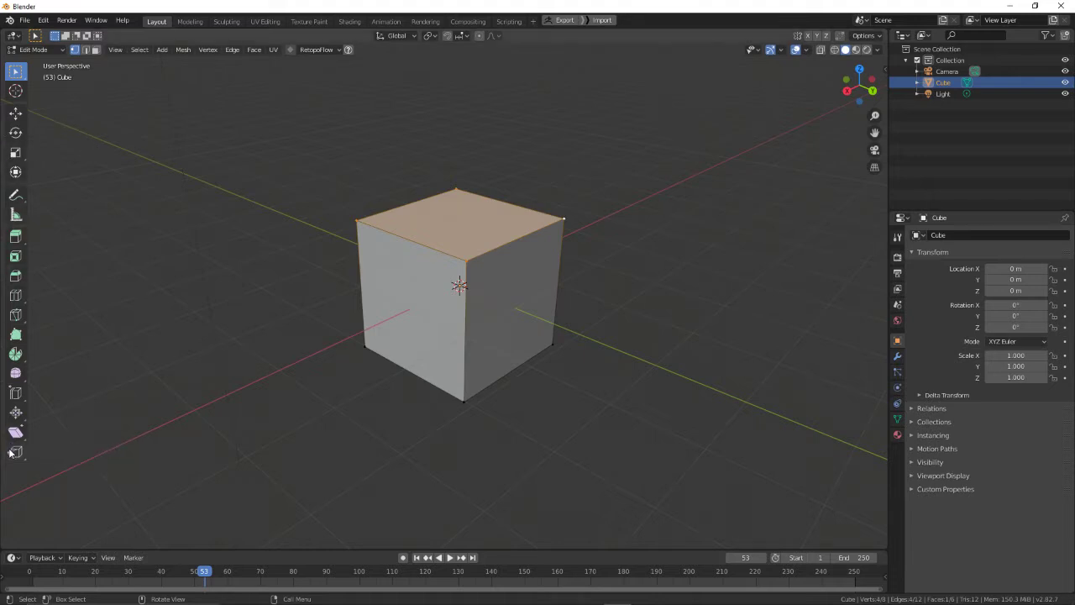
- Try an edge bevel and a vertex-only bevel on the cube's selected top face
middle_drag(541, 259, 619, 283)
key(ctrl+r)
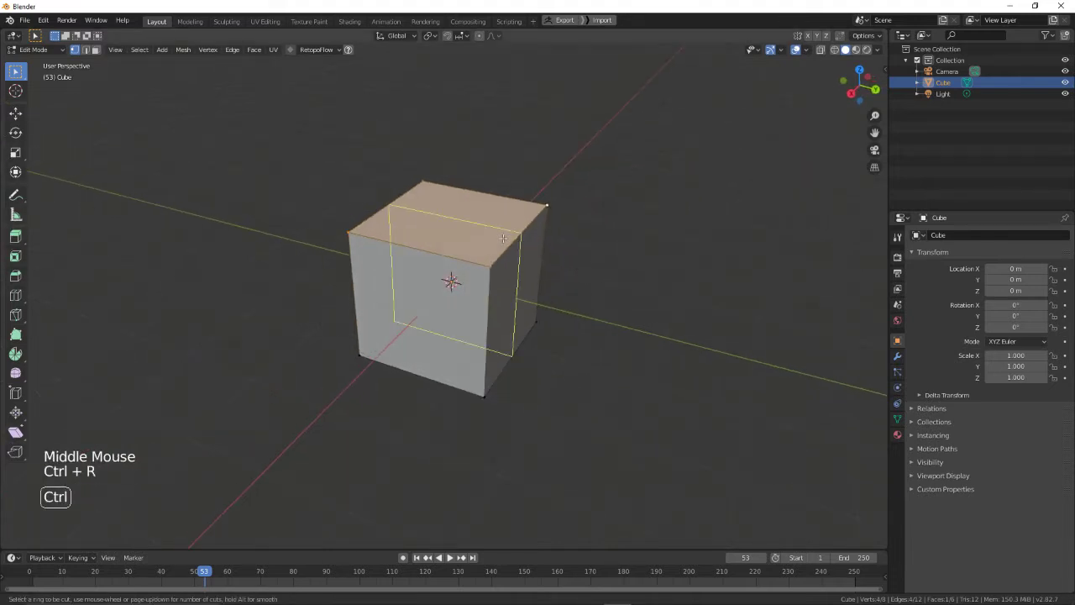
key(ctrl+b)
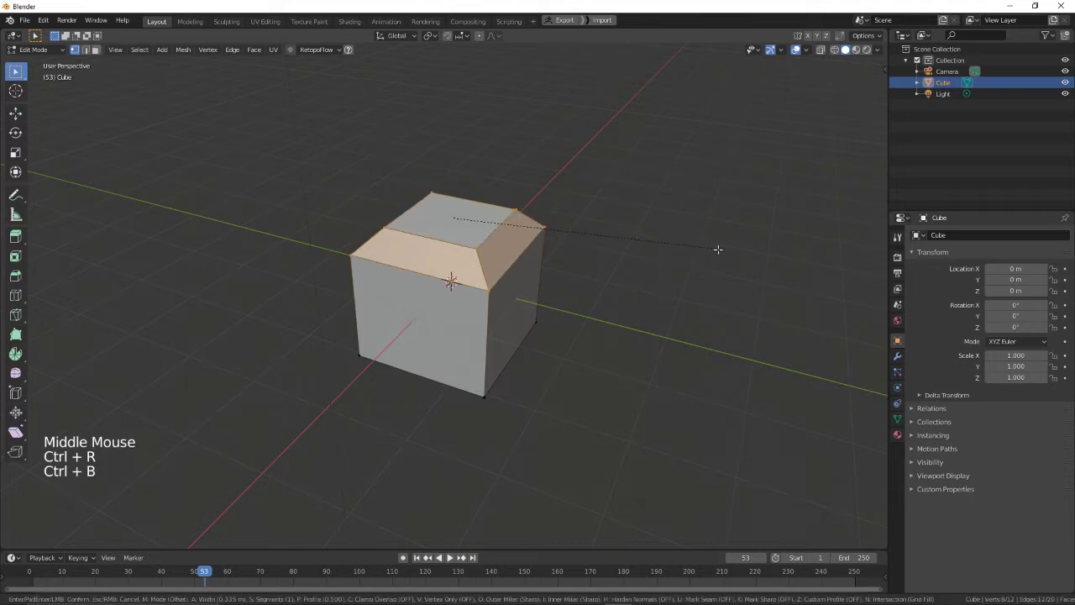
right_click(701, 240)
key(shift+ctrl+b)
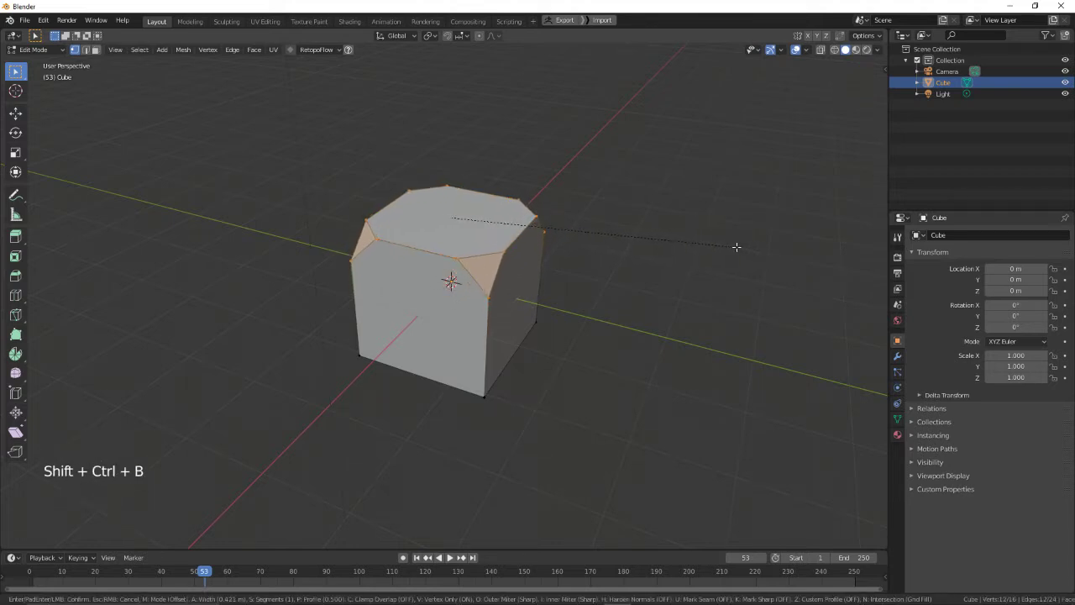
right_click(736, 246)
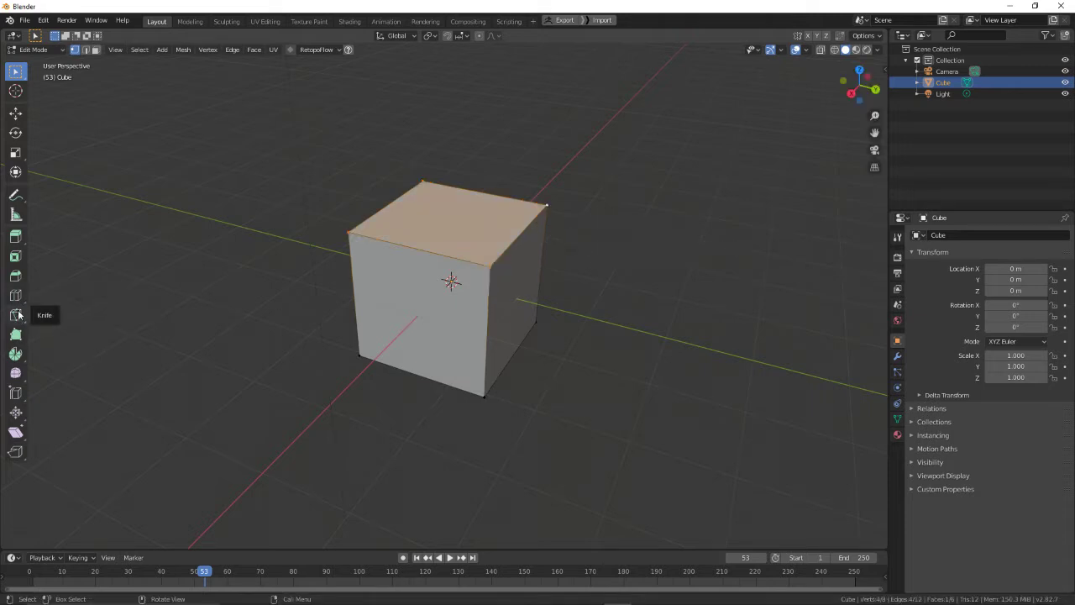
- Knife-cut the cube's top face from its front corner through a point inside the face to the right corner
key(k)
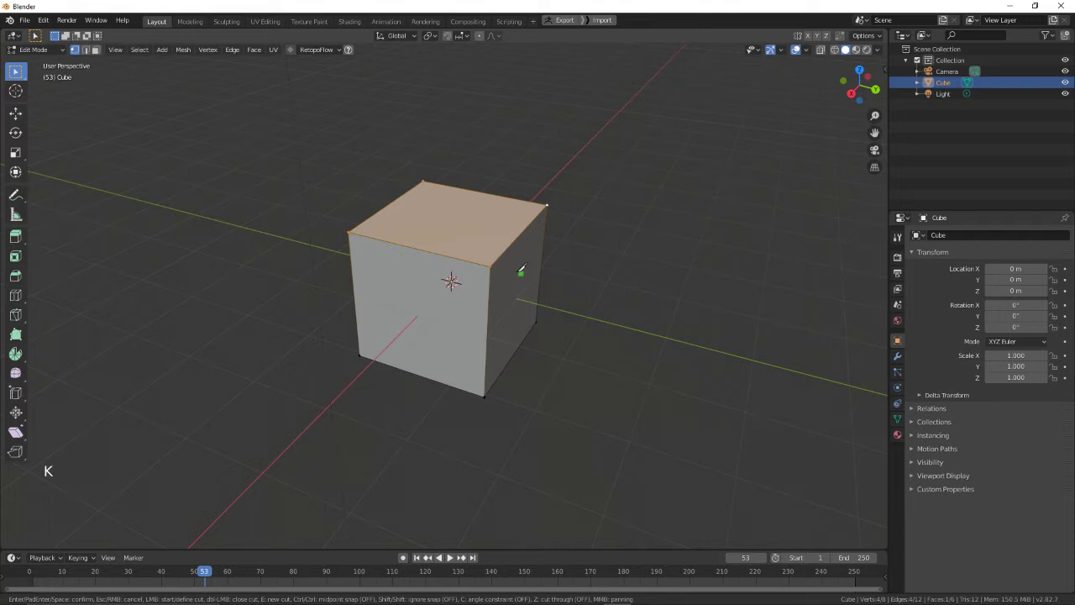
click(490, 265)
click(472, 230)
click(546, 205)
key(Return)
middle_drag(545, 206, 605, 221)
- Undo the knife cut and the last vertex selections on the cube's top face
key(ctrl+z)
key(ctrl+z)
key(ctrl+z)
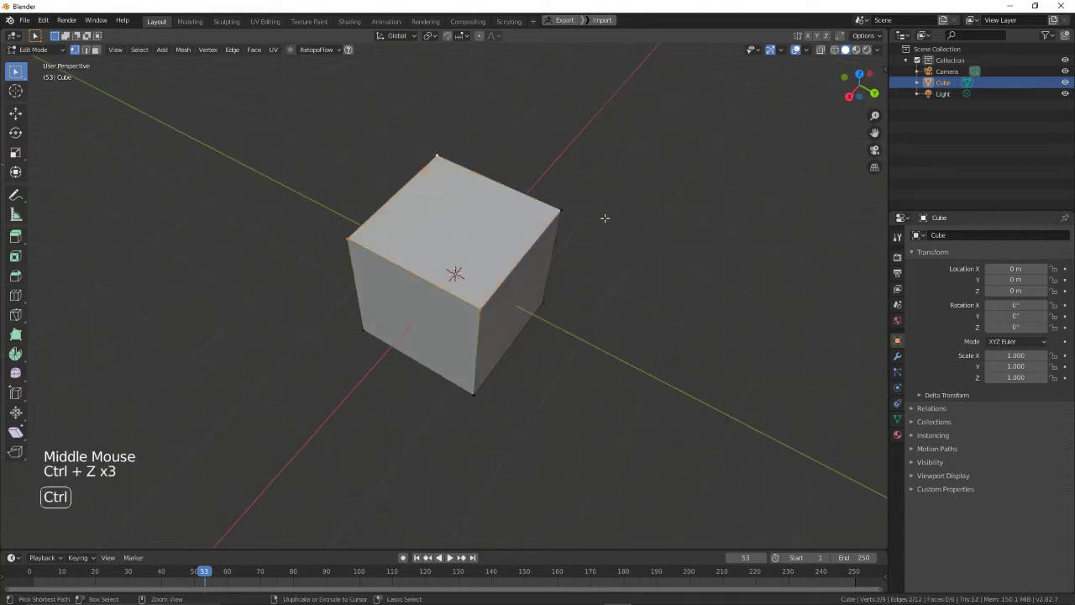
key(ctrl+z)
middle_drag(548, 244, 532, 212)
scroll(376, 206, up, 1)
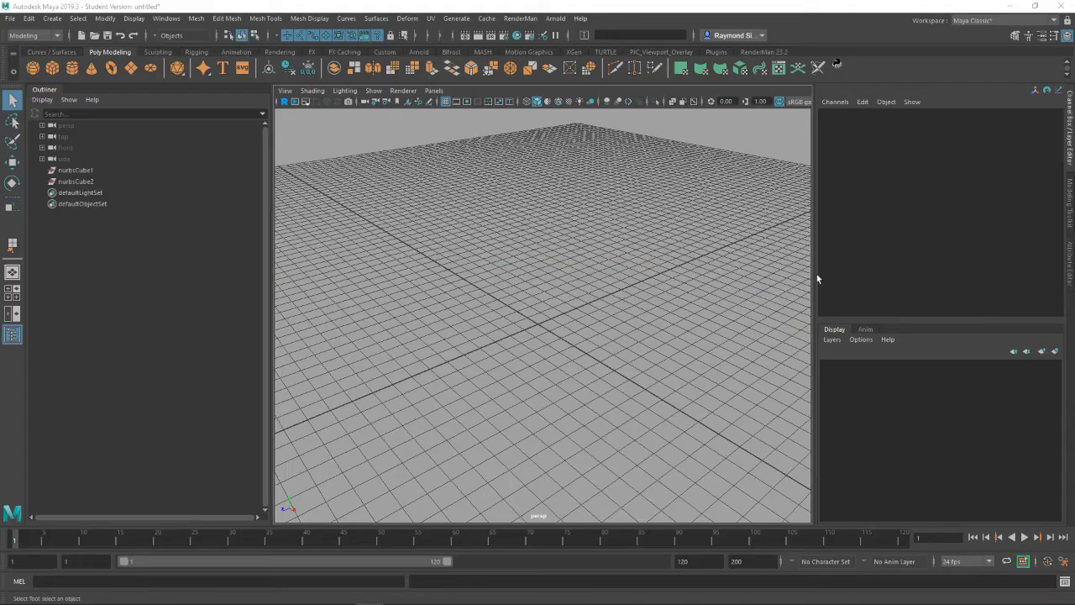
- Switch to Maya, create a polygon cube at the origin and bring up its component selection options
click(52, 68)
scroll(538, 324, up, 5)
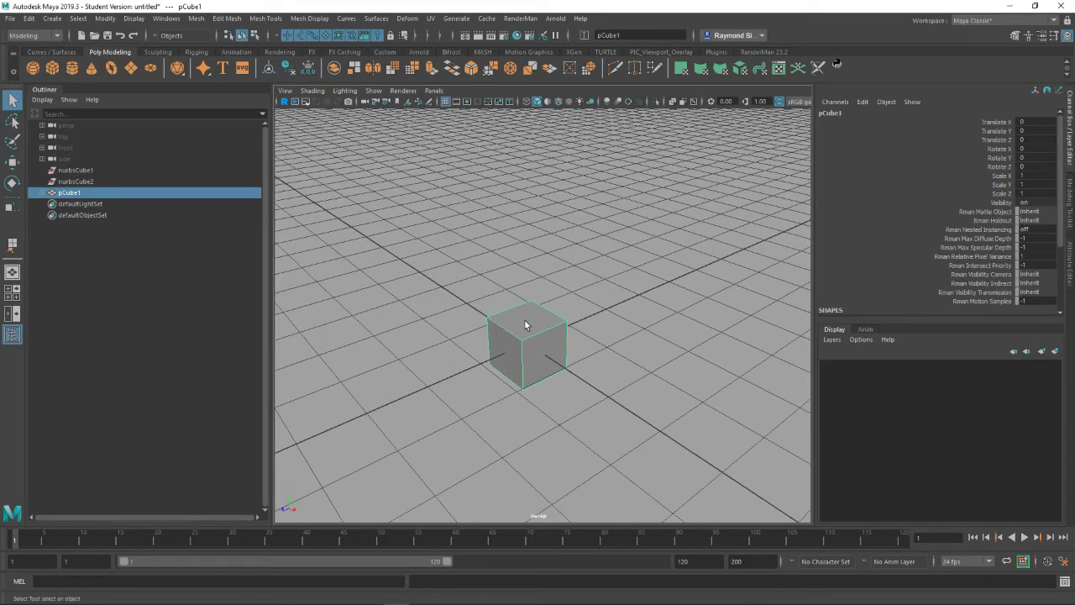
right_drag(525, 326, 524, 288)
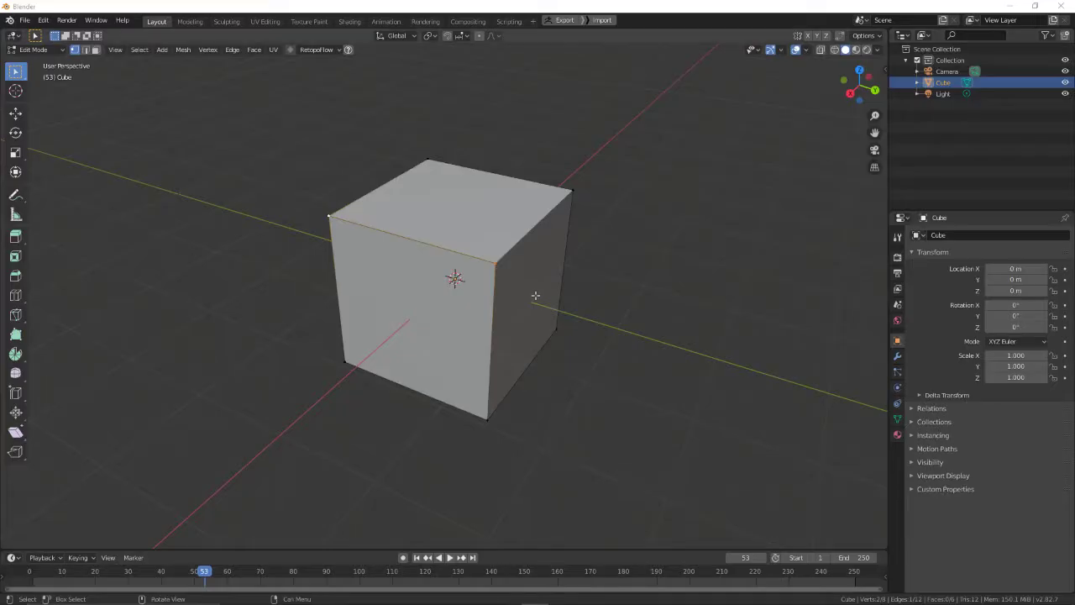
- Switch back to Blender, set face selection mode and select the cube's front-left side face
middle_drag(533, 298, 150, 207)
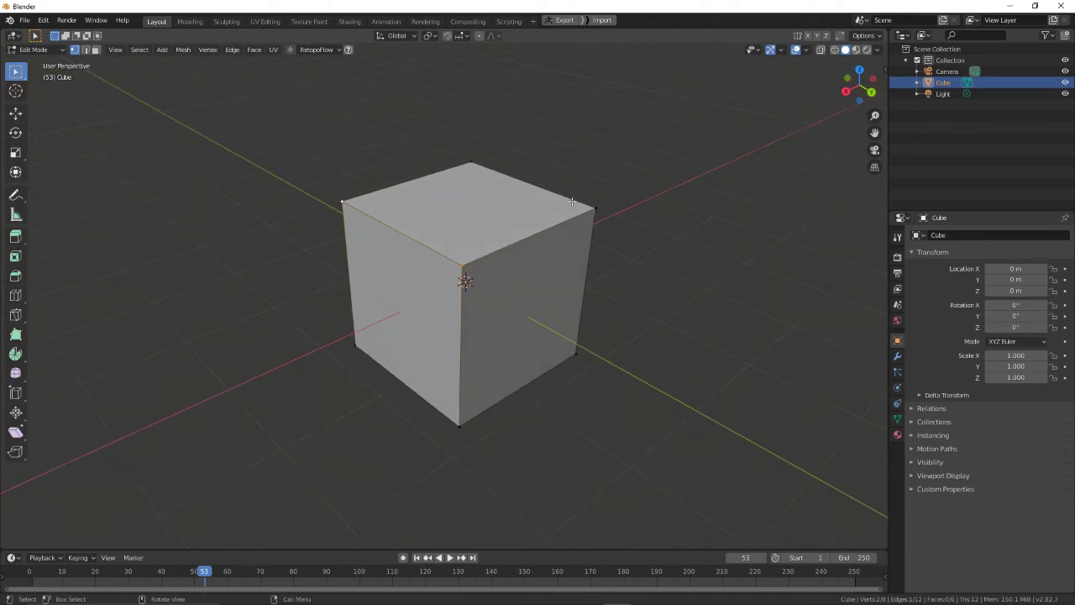
key(Tab)
key(Tab)
click(84, 49)
click(96, 49)
click(469, 214)
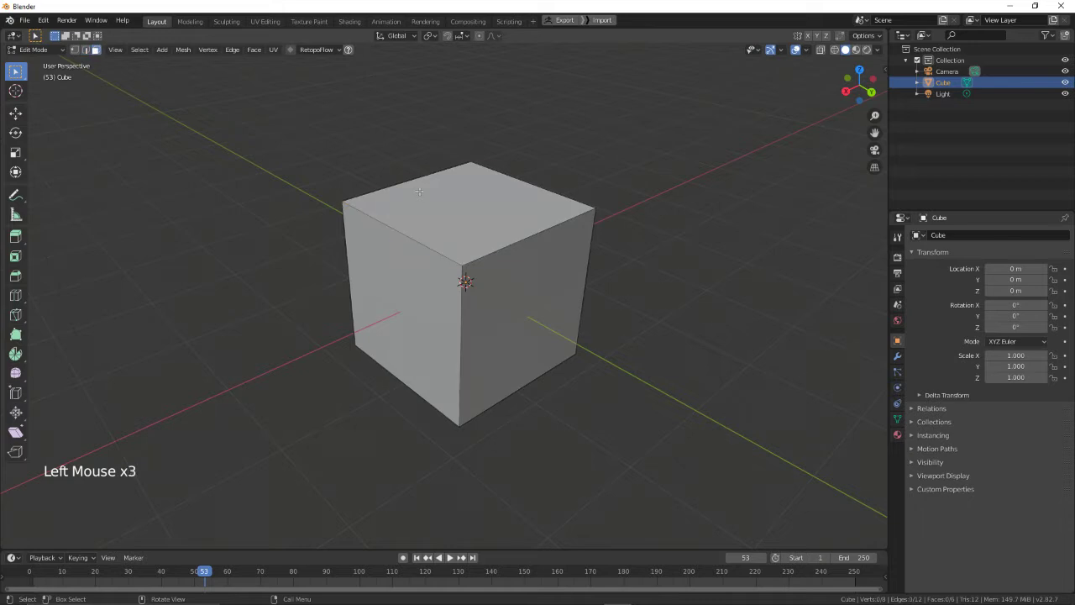
click(427, 282)
- Set edge selection mode, select the cube's front-left top edge and try moving it
click(85, 50)
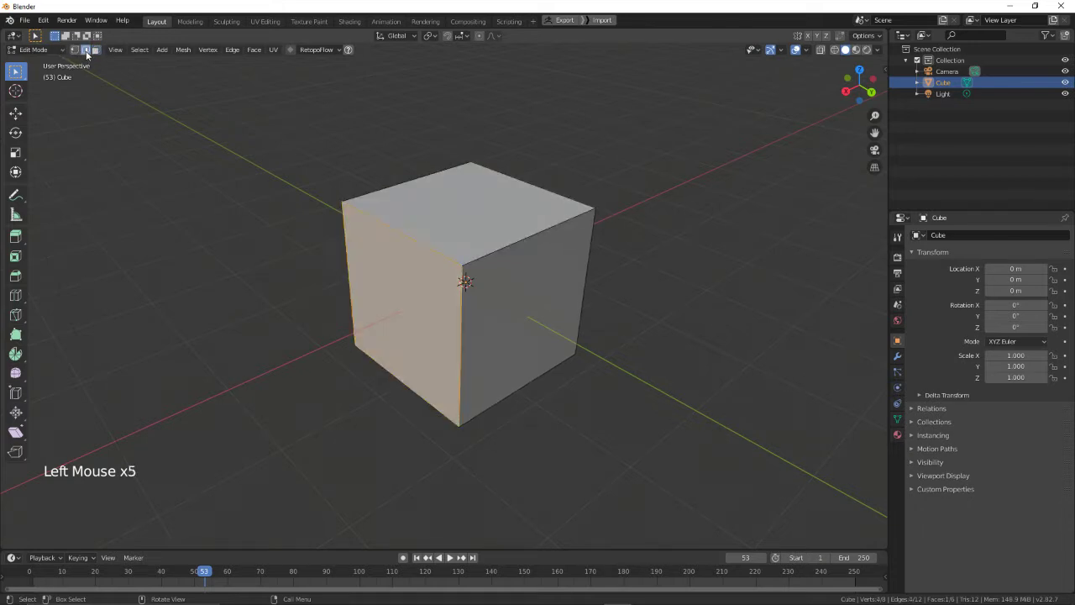
click(432, 227)
key(g)
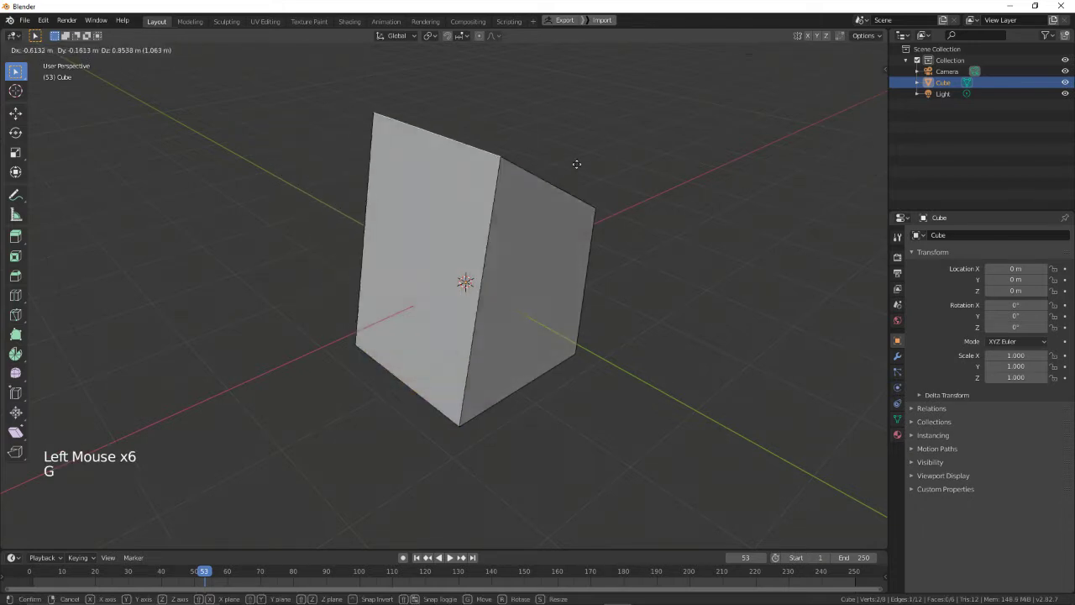
key(Escape)
- Set vertex selection mode, select the cube's front top corner vertex and try moving it
click(74, 50)
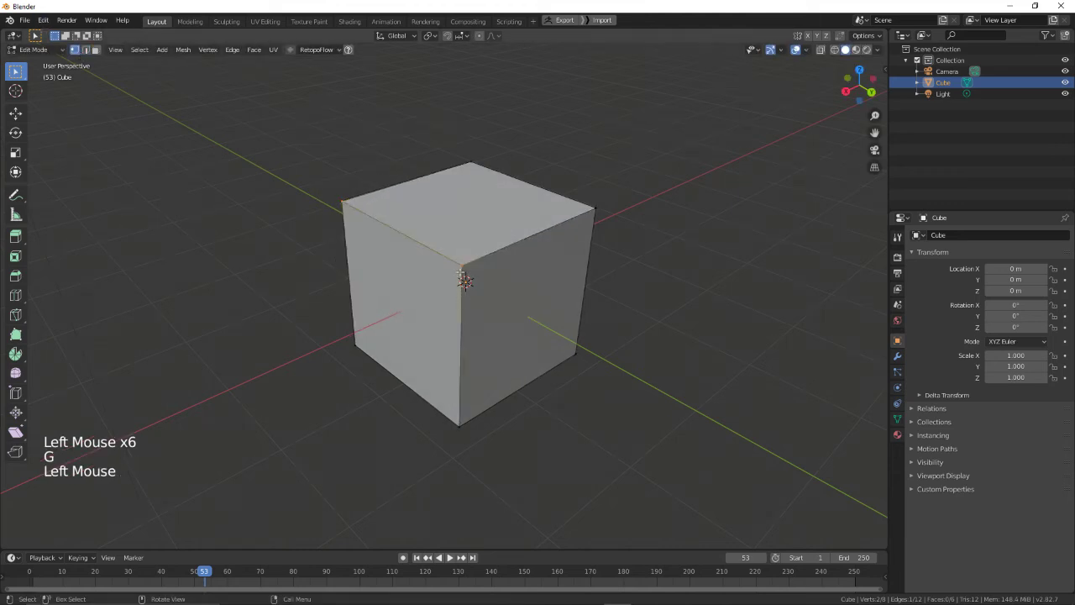
click(458, 270)
key(g)
key(Escape)
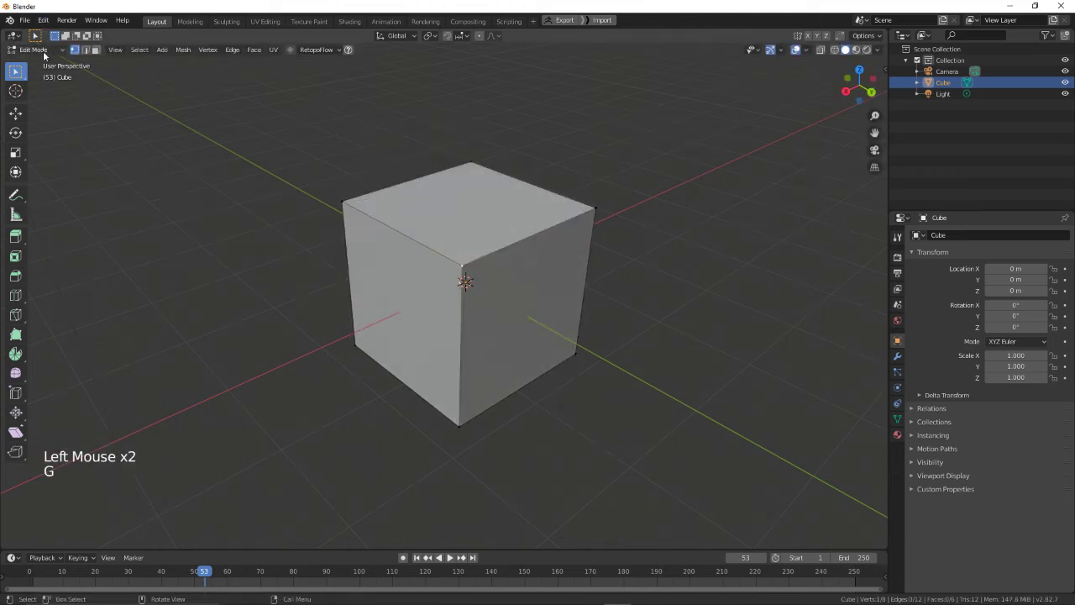
- Set face selection mode, select the cube's top face and try moving it
click(416, 209)
click(416, 209)
key(g)
key(Escape)
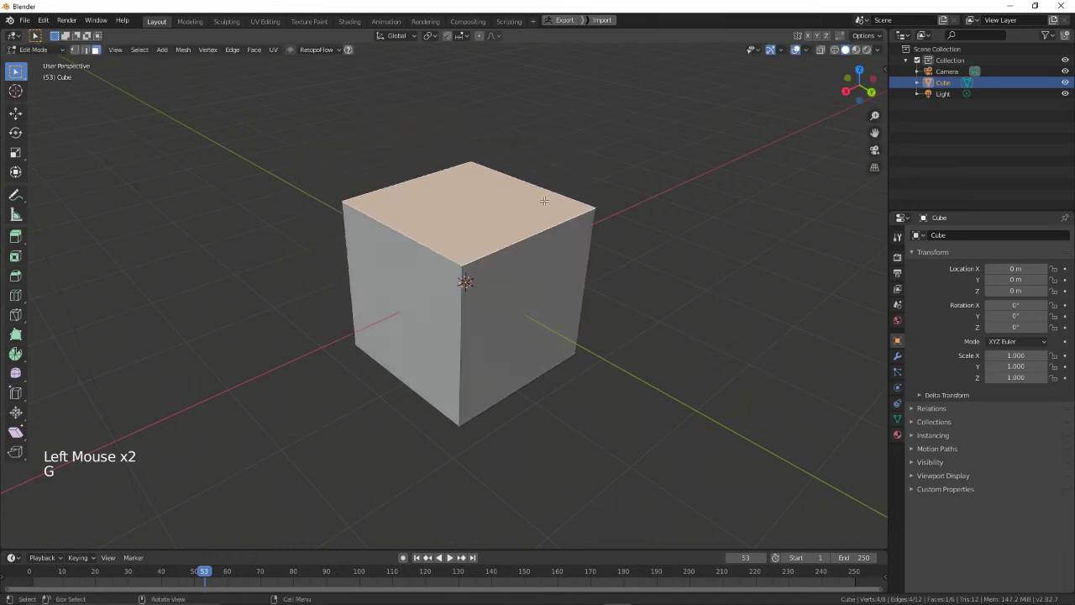
- With edge and face selection combined, select the front-right top edge and front-left face and try moving them together
shift+click(85, 49)
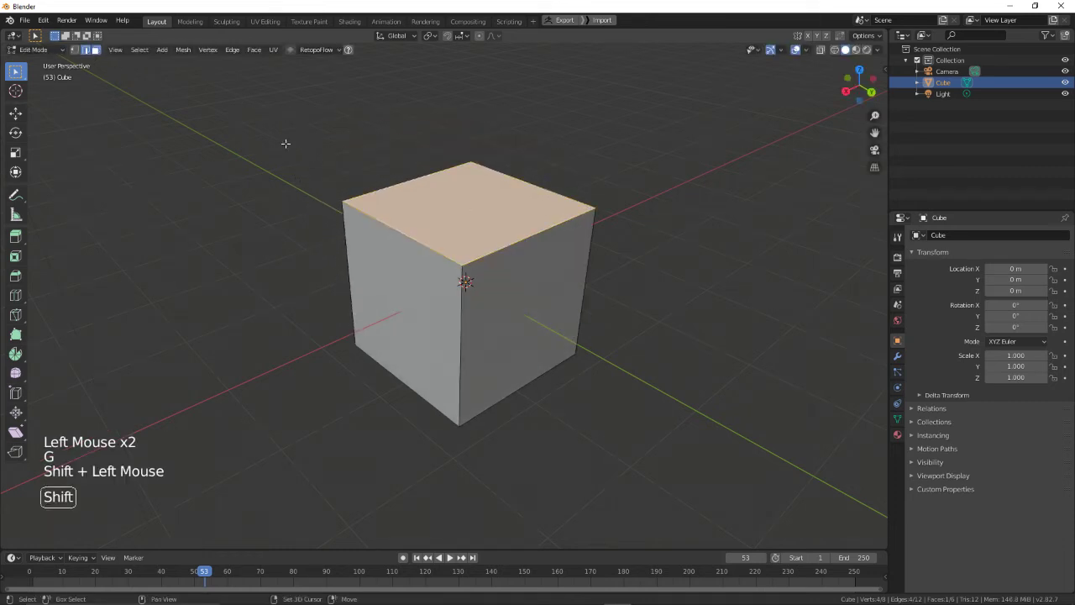
click(477, 267)
shift+click(389, 276)
key(g)
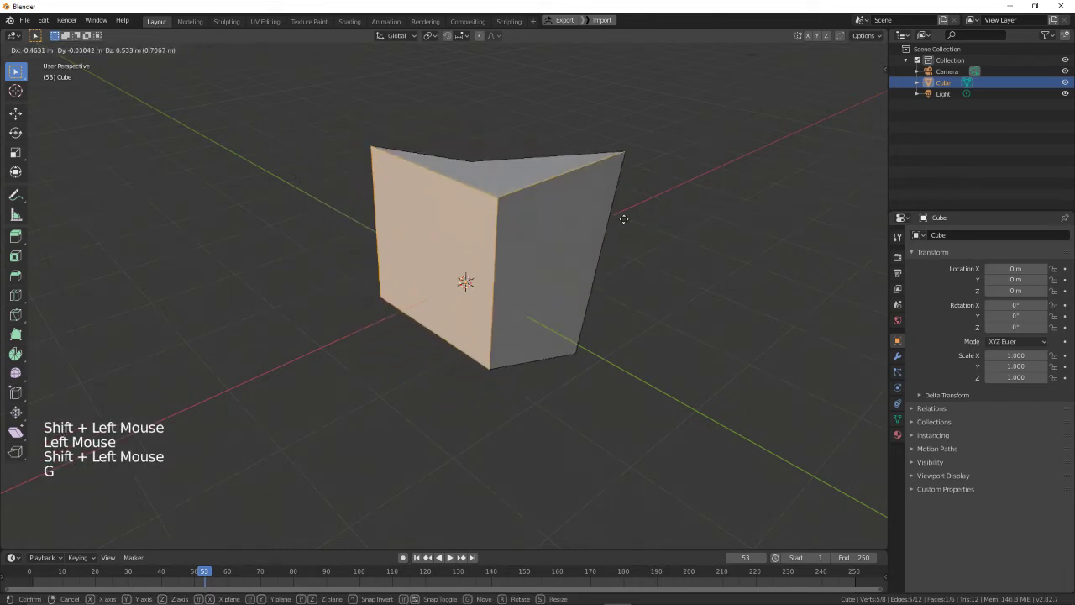
key(Escape)
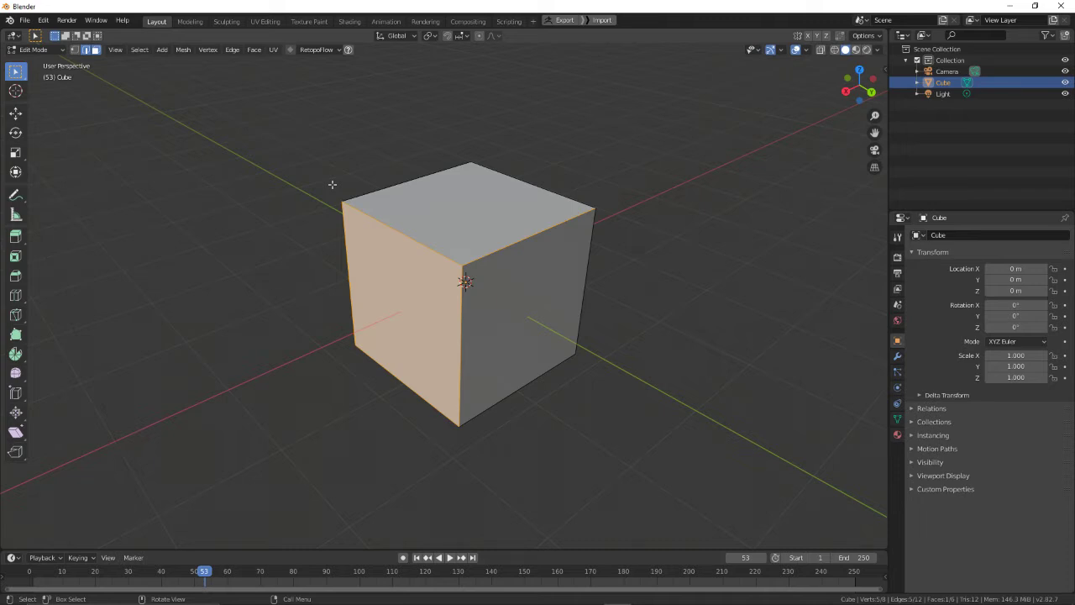
- Return to vertex selection only and switch the cube back to Object Mode
click(74, 49)
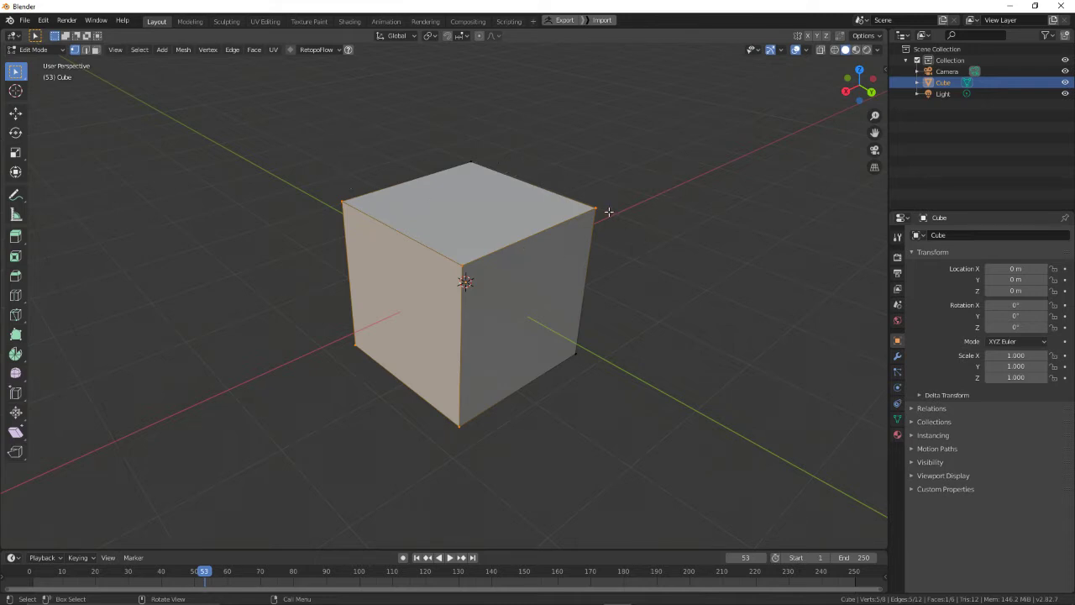
key(Tab)
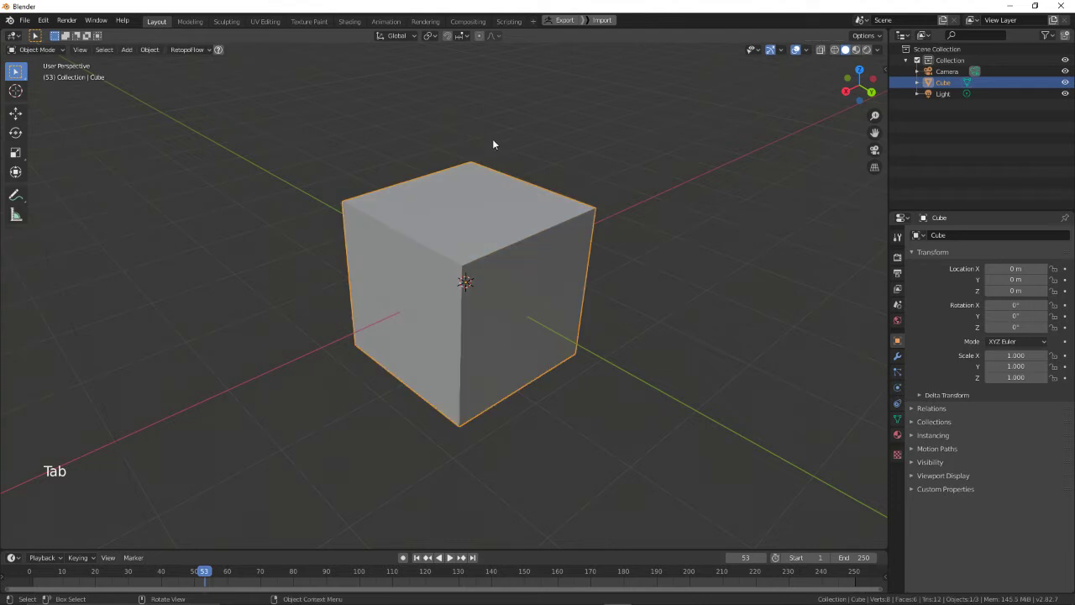
shift+middle_drag(830, 341, 751, 318)
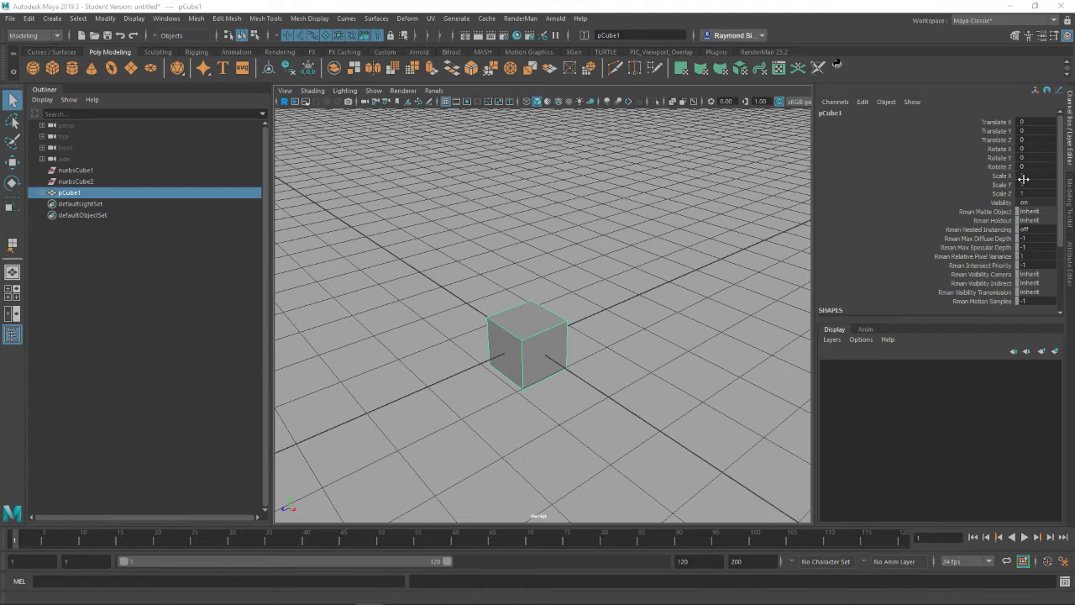
- Switch to Maya and review the transform and shape attributes of pCube1
scroll(985, 225, down, 3)
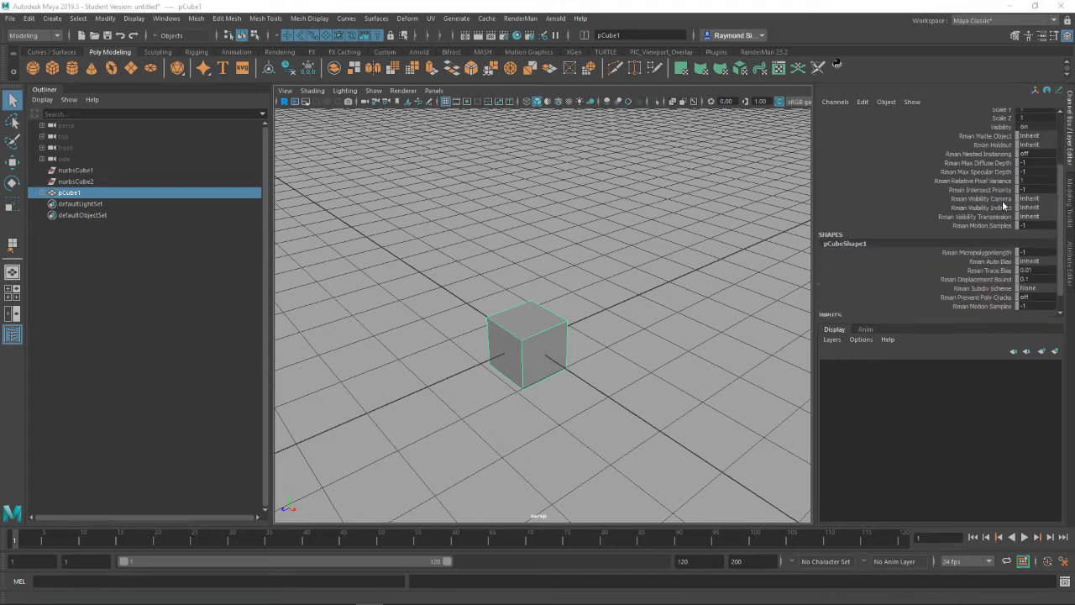
scroll(1008, 243, down, 1)
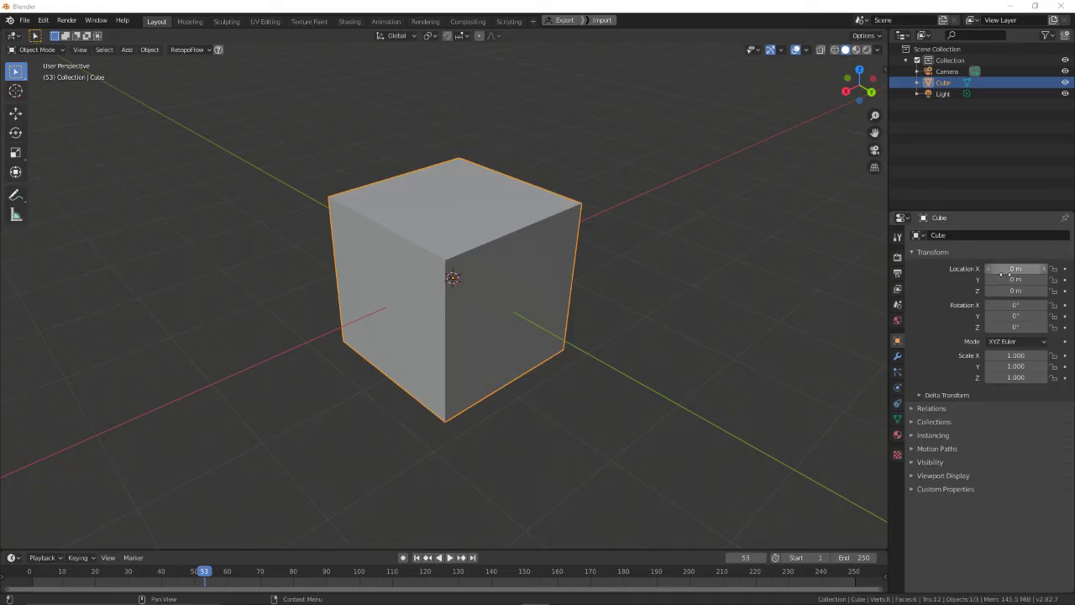
- Switch to Blender and expand the cube's Custom Properties section
click(929, 489)
click(929, 489)
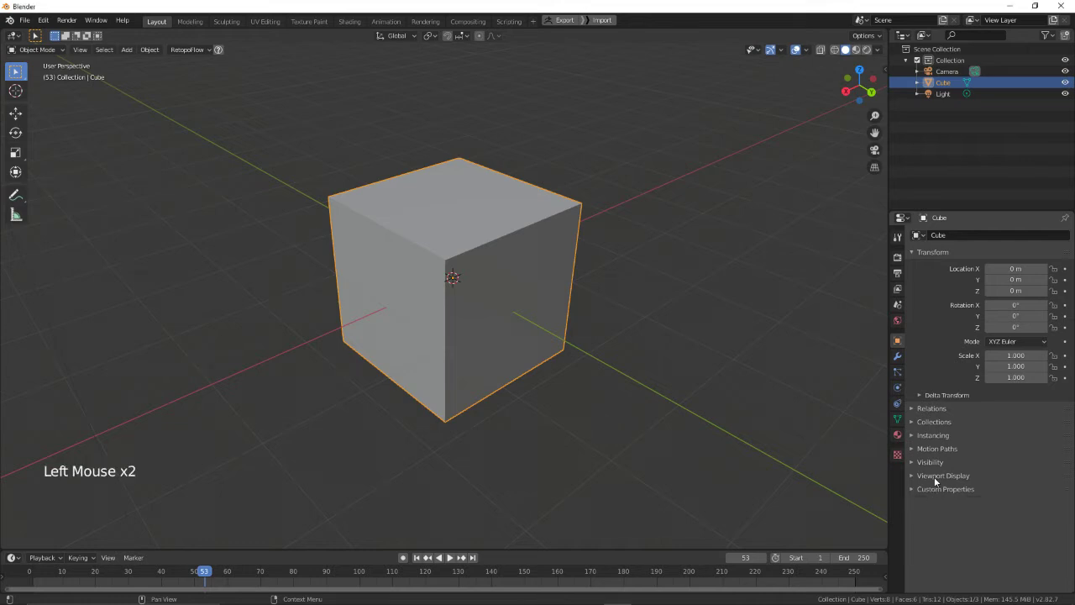
click(932, 490)
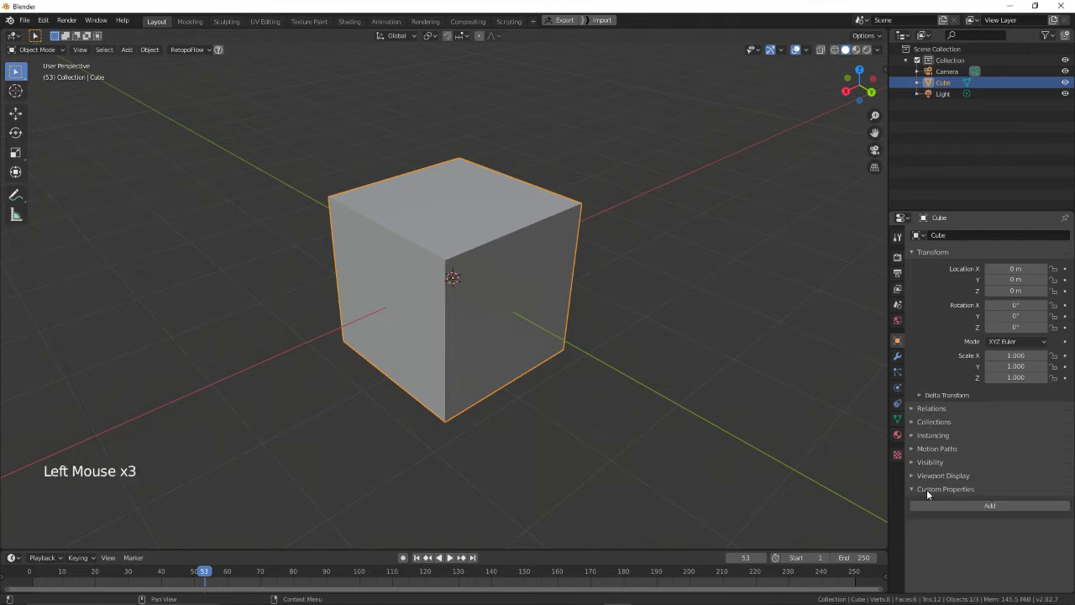
- Collapse Custom Properties and examine the cube's Viewport Display settings, including the Display As options and the Proxify subsection
click(927, 489)
click(923, 480)
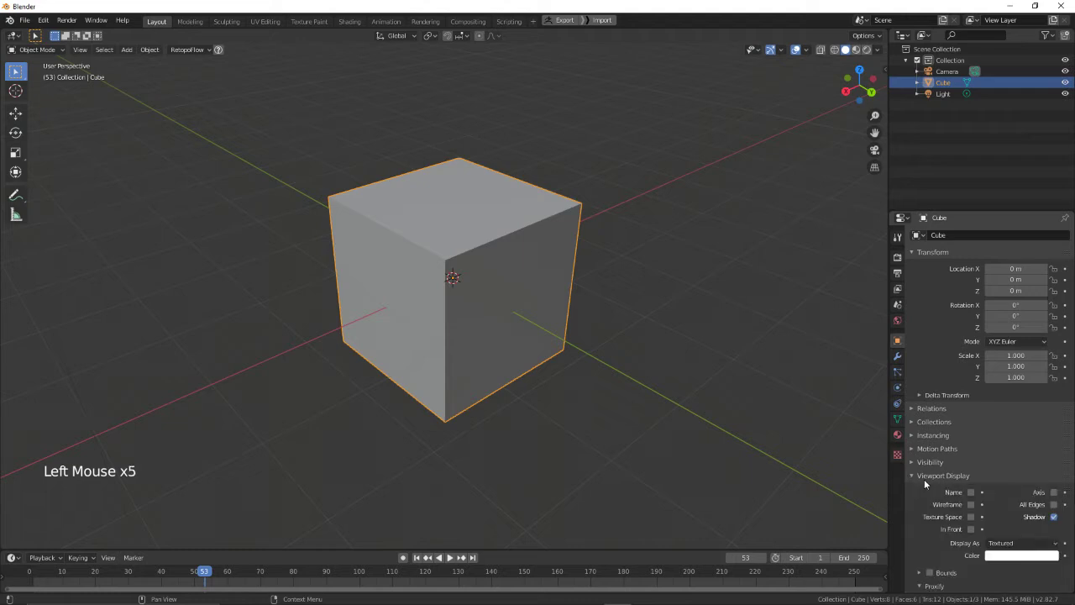
scroll(958, 467, down, 4)
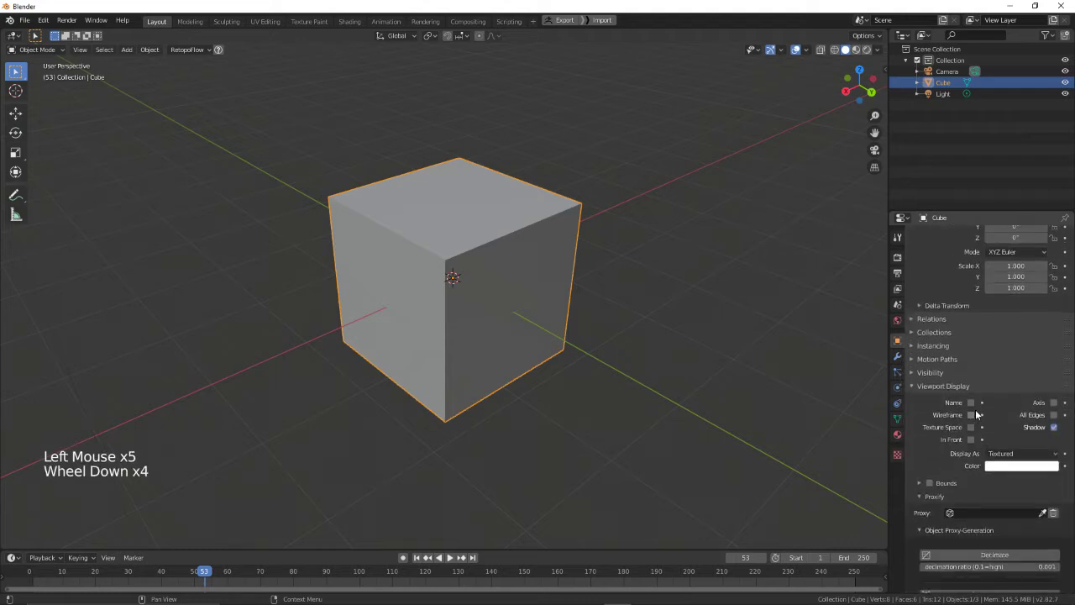
click(1000, 454)
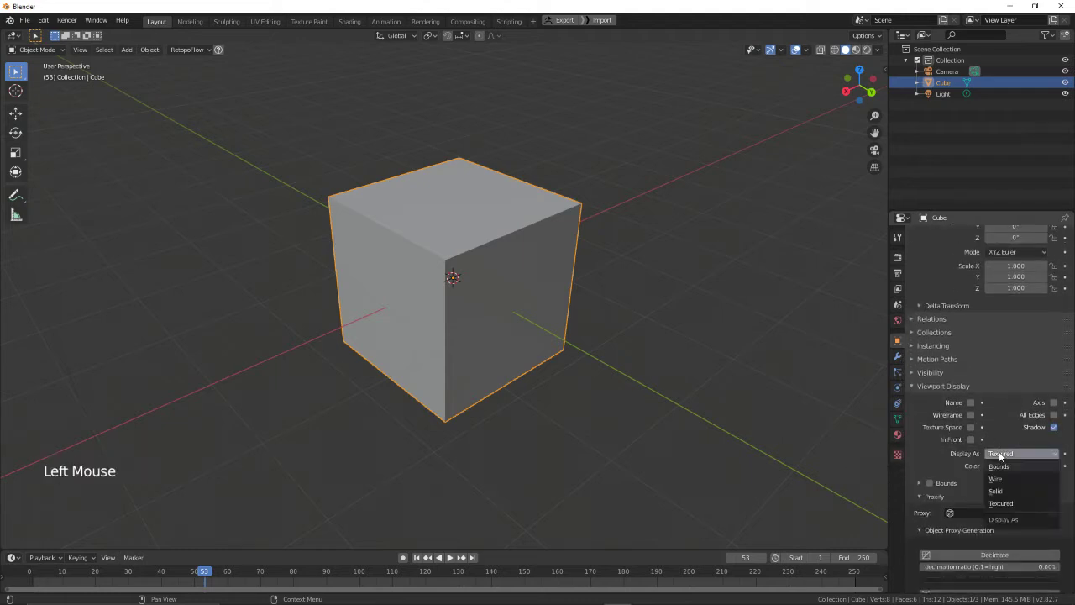
click(1000, 455)
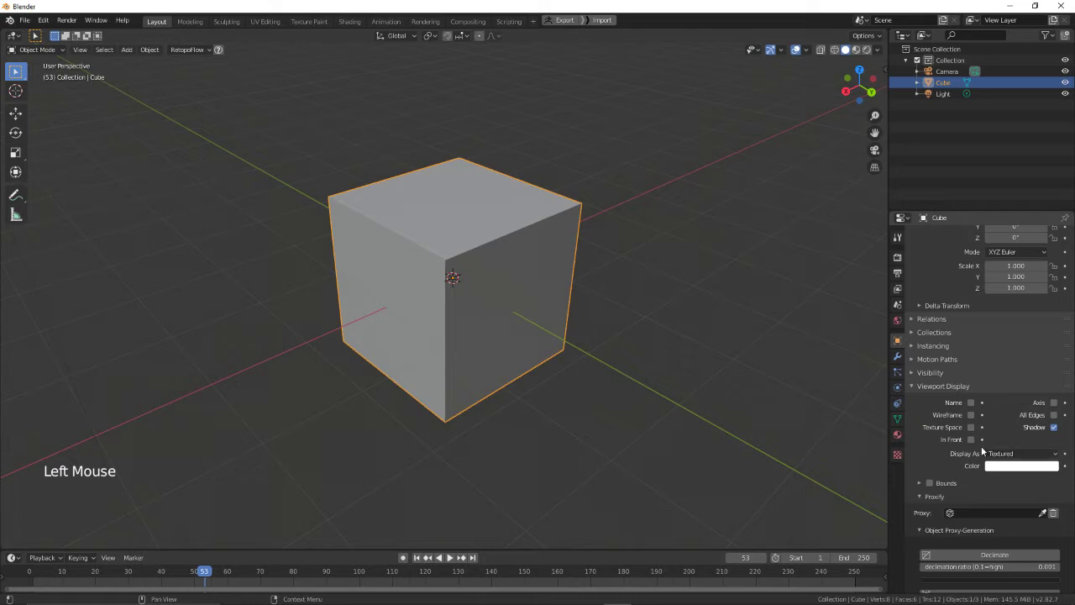
scroll(954, 487, down, 2)
scroll(951, 458, up, 2)
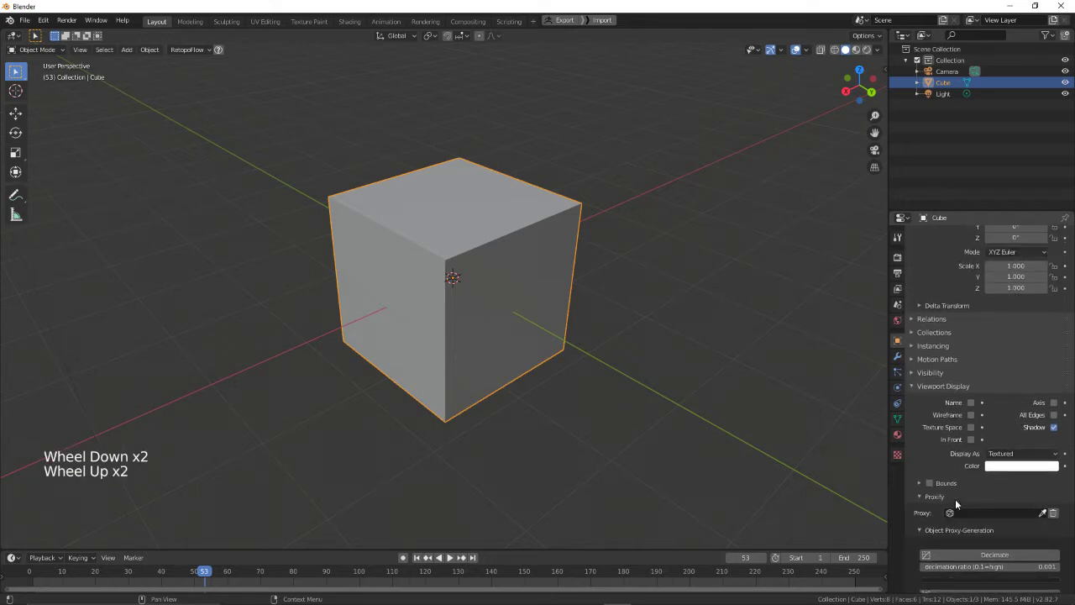
click(955, 497)
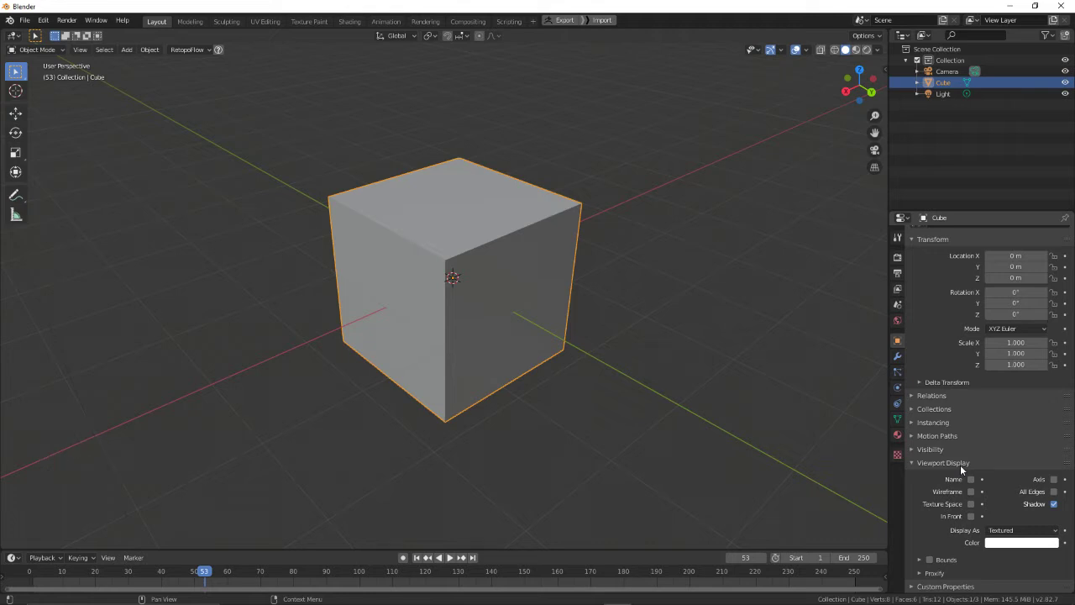
- Look through the cube's Visibility and Motion Paths settings, collapsing each section after viewing it
click(962, 466)
click(932, 463)
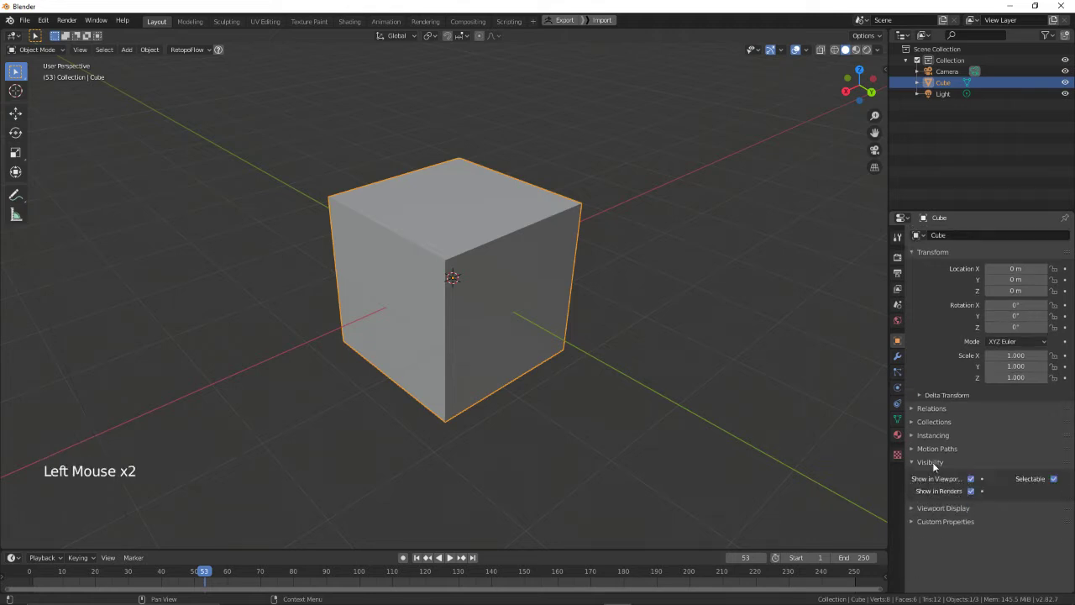
click(932, 462)
click(937, 447)
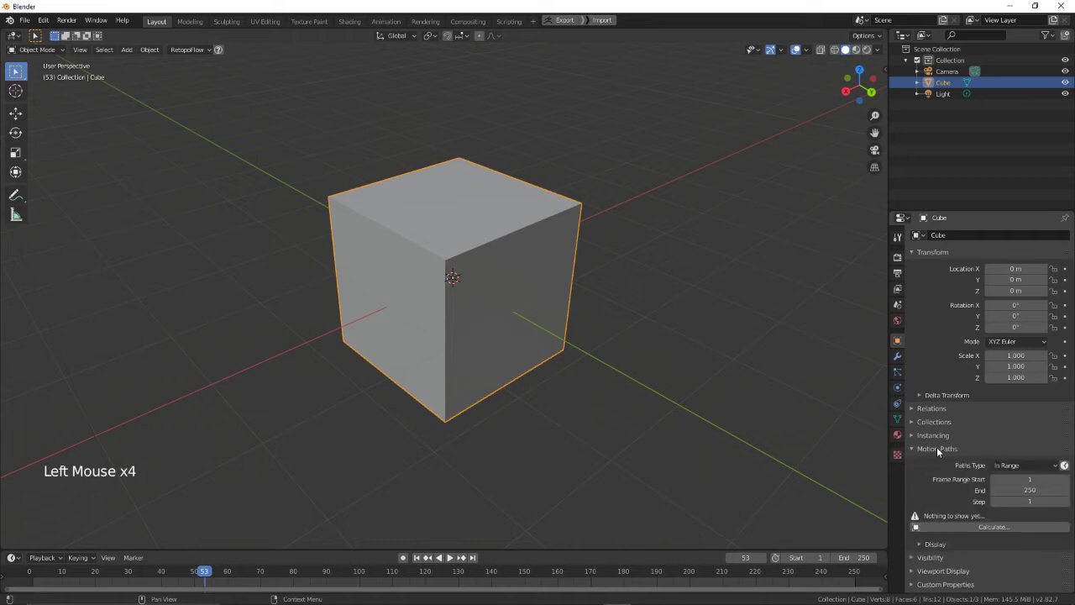
click(937, 447)
scroll(953, 434, up, 4)
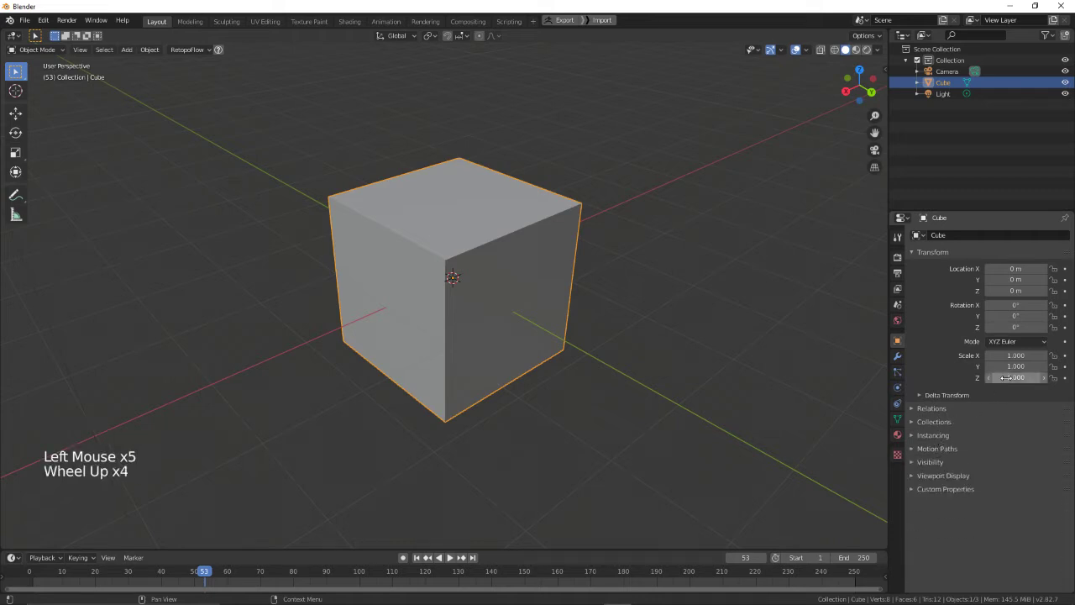
- Try setting the cube's X, Y and Z location to 2.5 m in a single entry, and undo the change
shift+click(1017, 269)
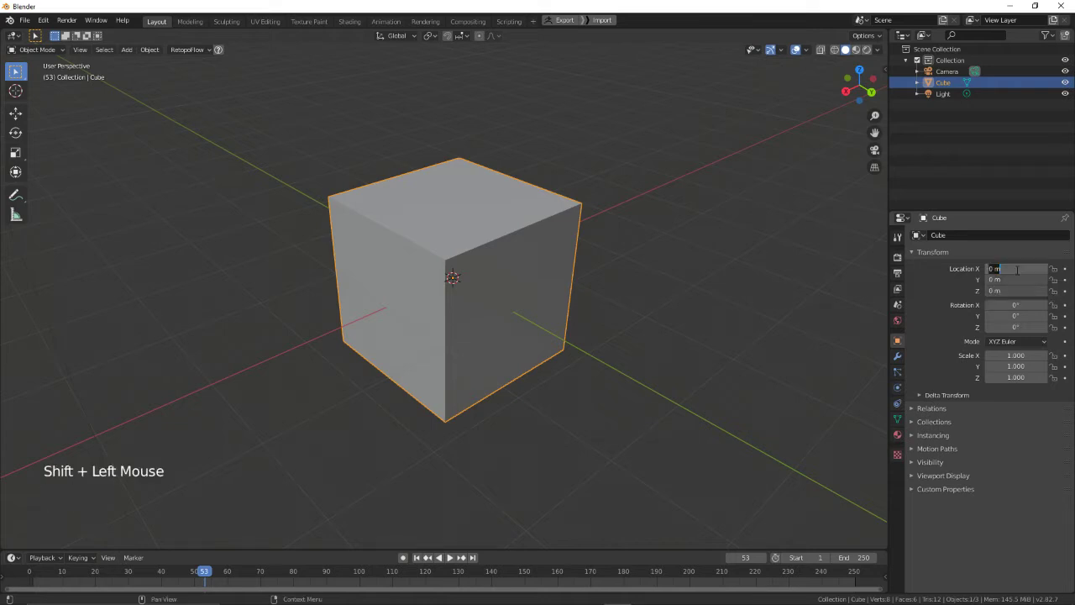
click(1015, 253)
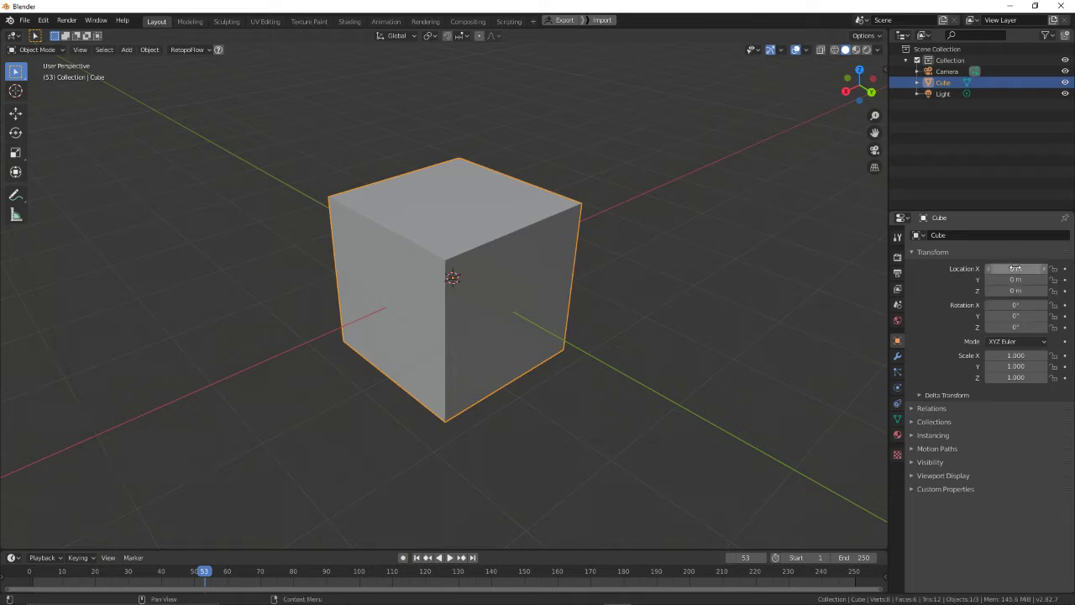
shift+click(1015, 269)
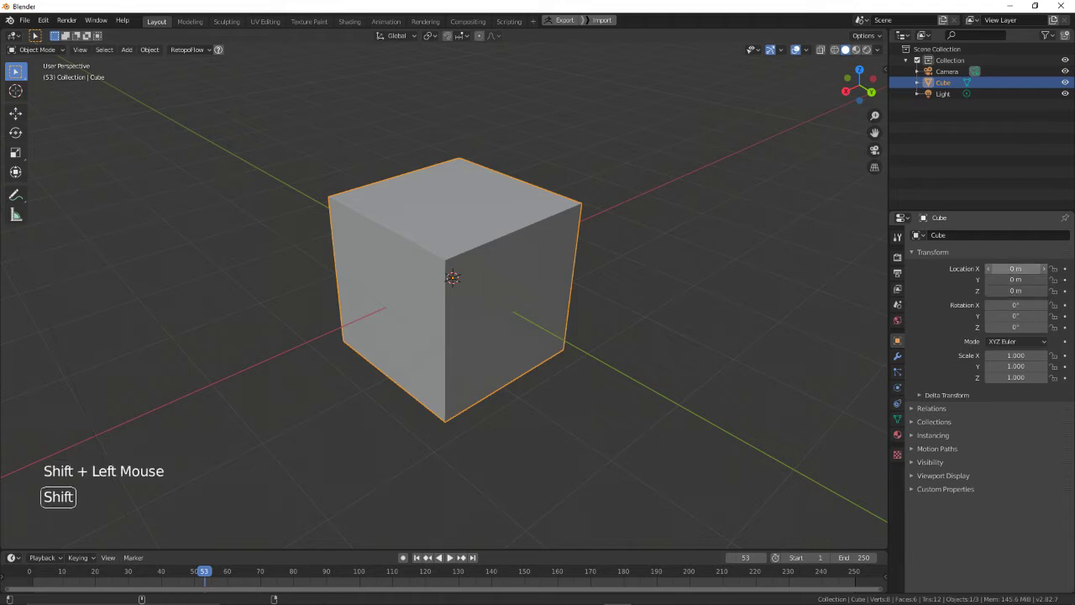
drag(1016, 269, 1025, 291)
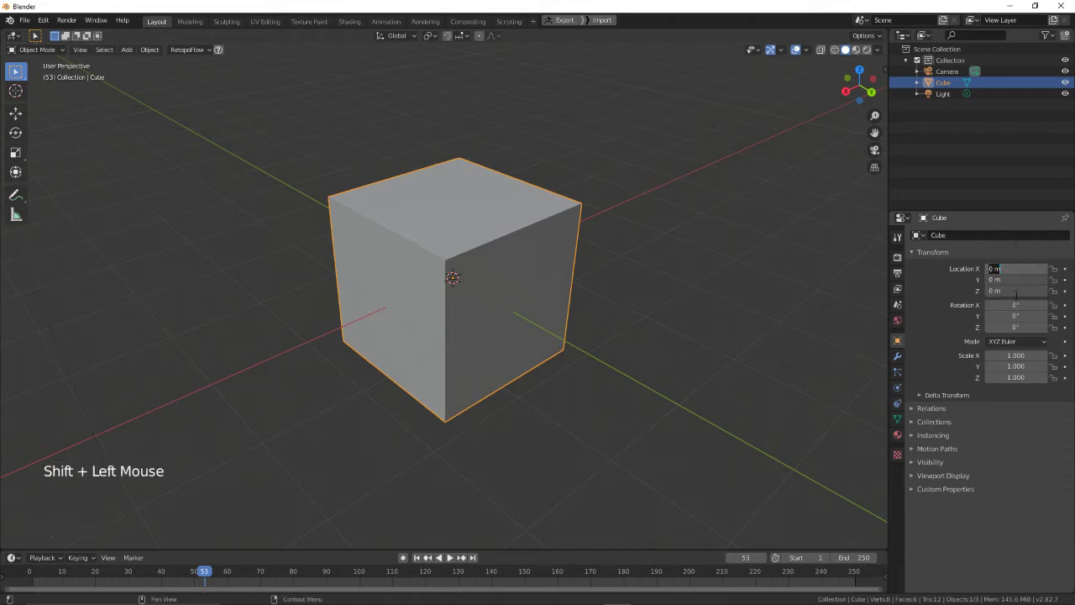
text(2.5)
key(Return)
scroll(562, 282, down, 5)
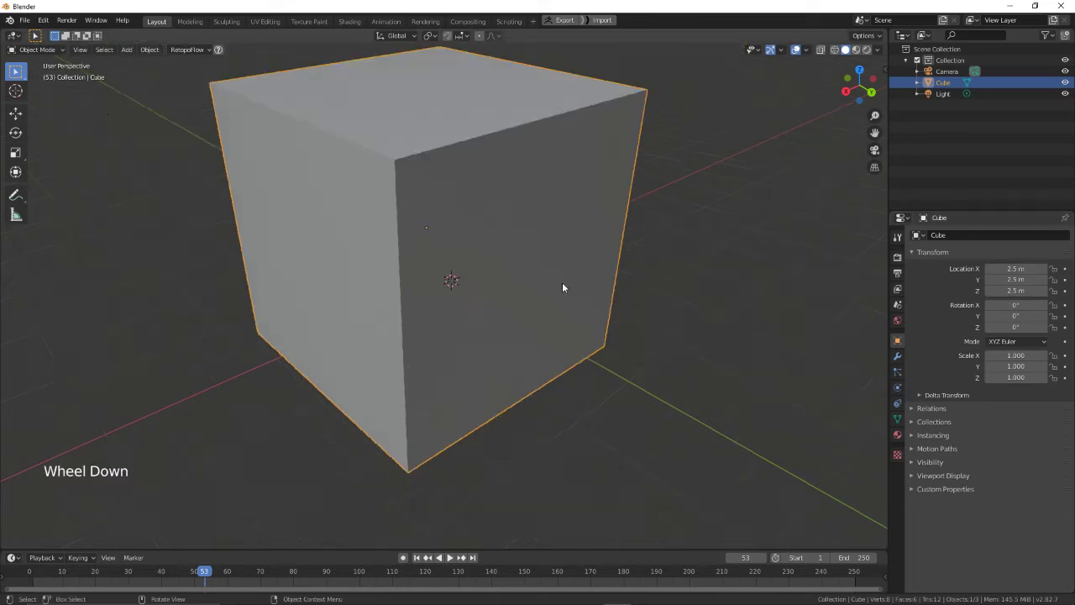
middle_drag(562, 282, 487, 327)
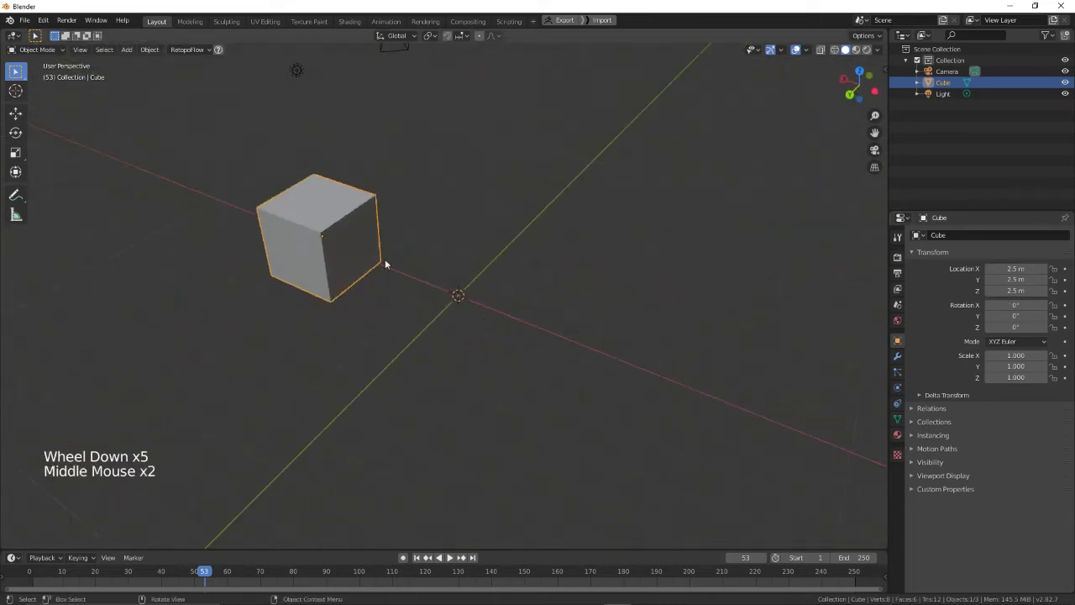
key(ctrl+z)
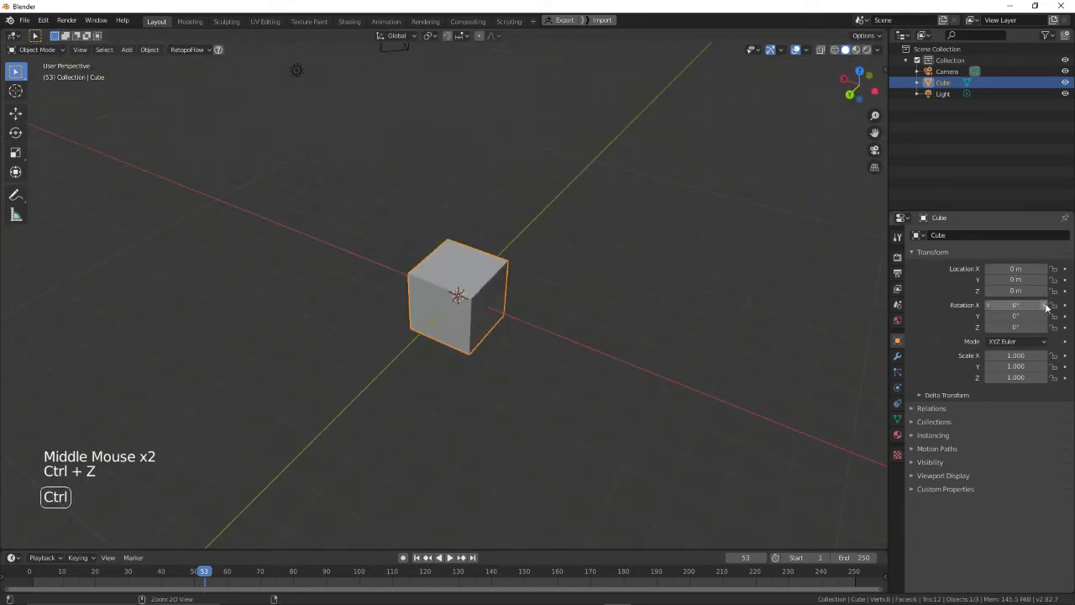
- Try setting all three of the cube's location values to 1 m at once, and undo that move
shift+click(1017, 269)
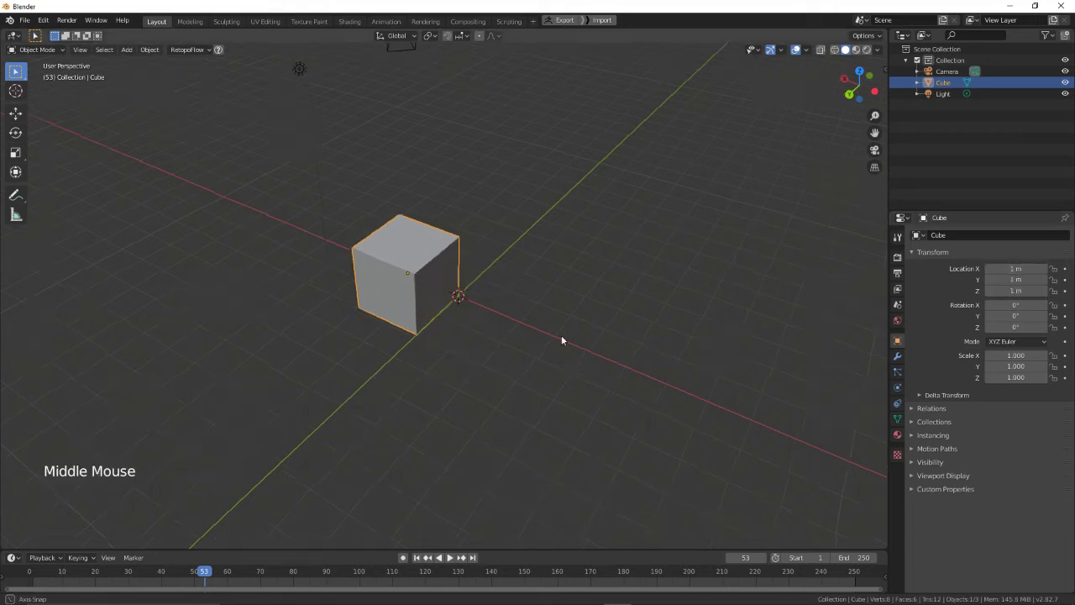
middle_drag(561, 339, 499, 284)
scroll(509, 279, up, 2)
scroll(478, 273, up, 1)
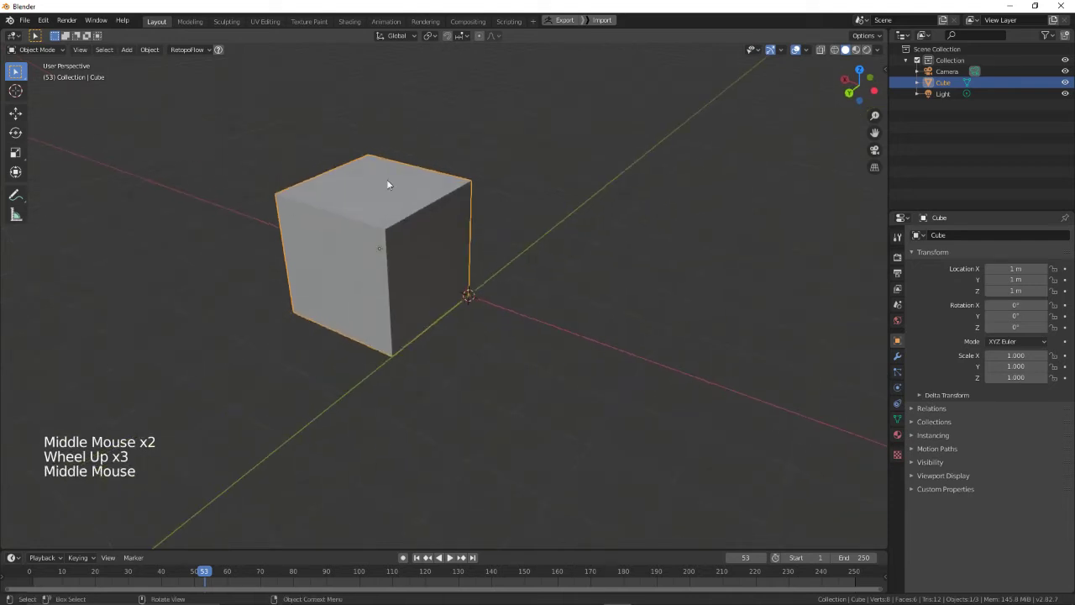
key(ctrl+z)
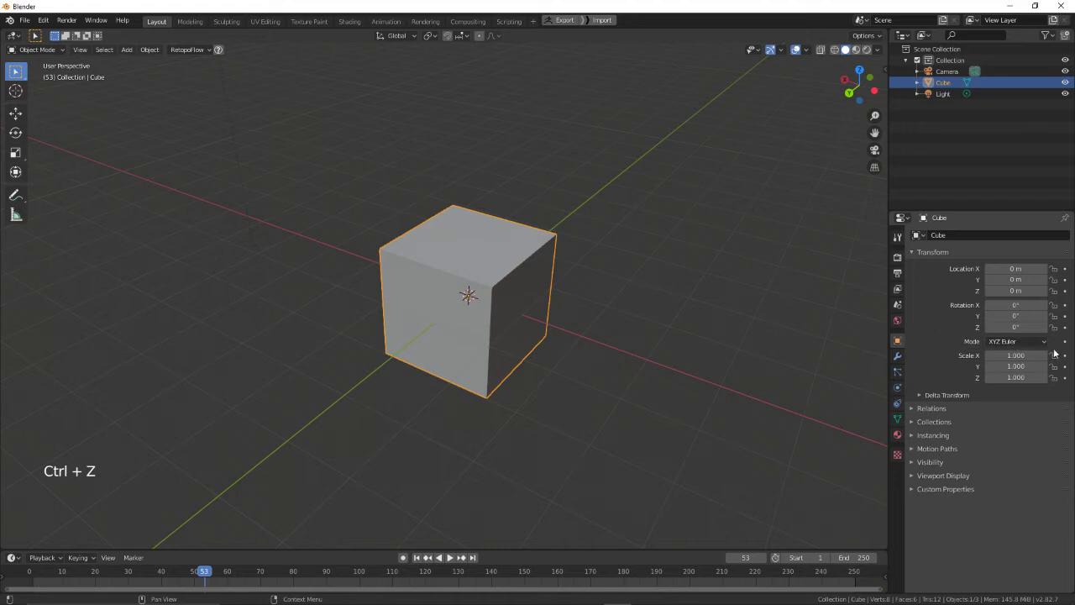
- Review the available rotation modes for the cube and expand its Delta Transform values
click(1013, 342)
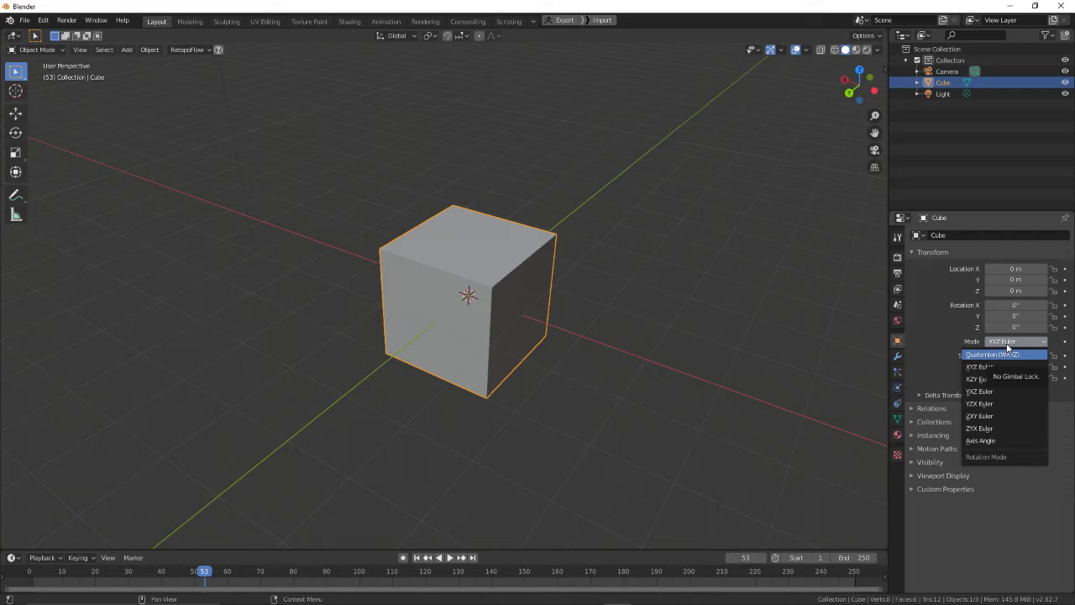
click(1007, 343)
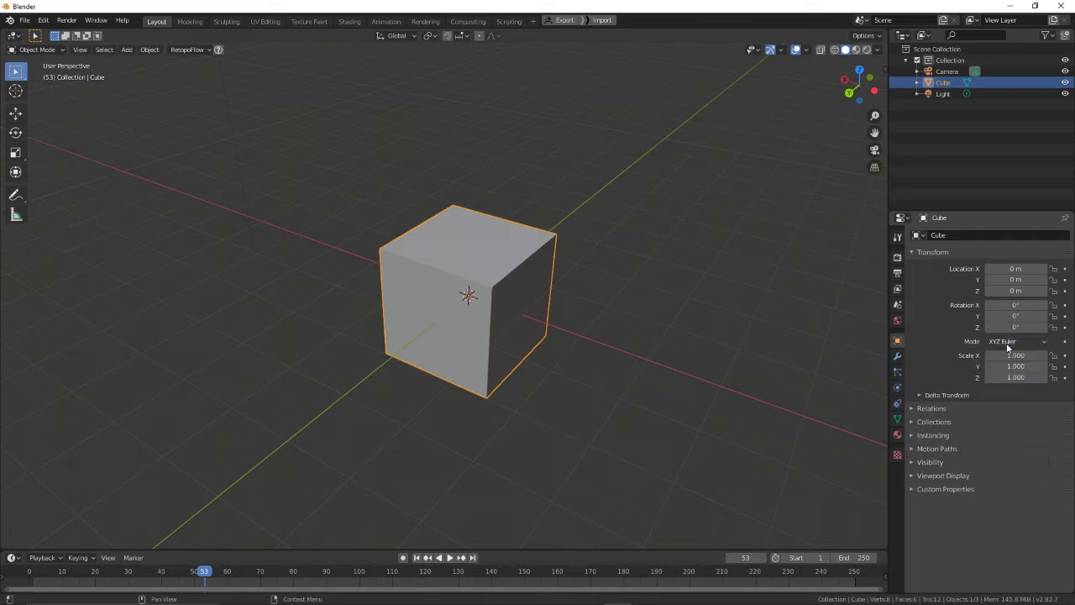
click(953, 395)
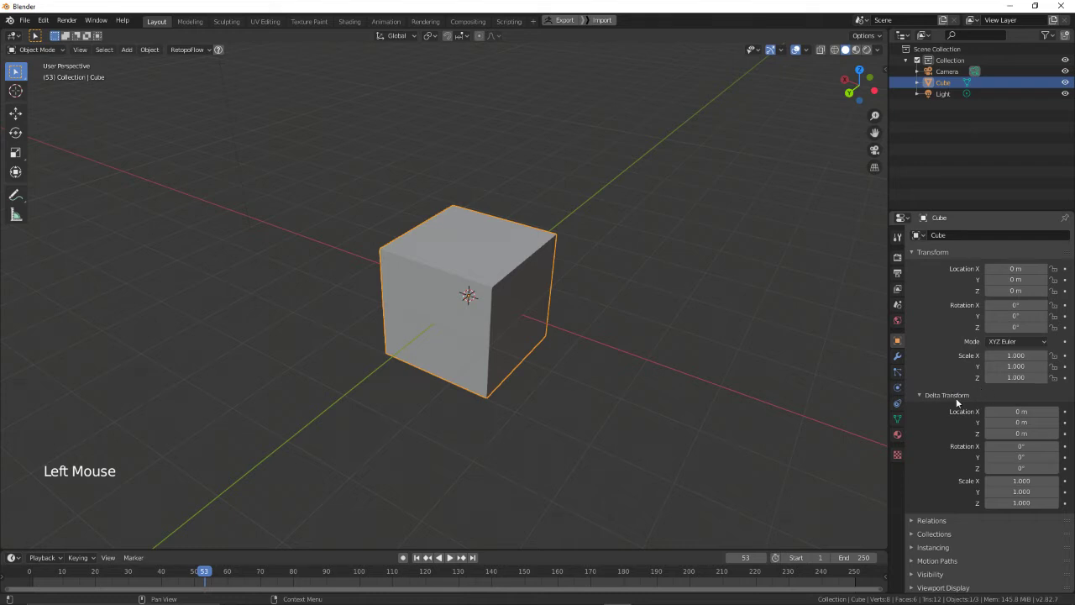
- Try offsetting the cube's delta X location, restore it, and look through the Relations settings
drag(1014, 409, 958, 409)
double_click(1013, 403)
text(01)
key(Return)
click(972, 395)
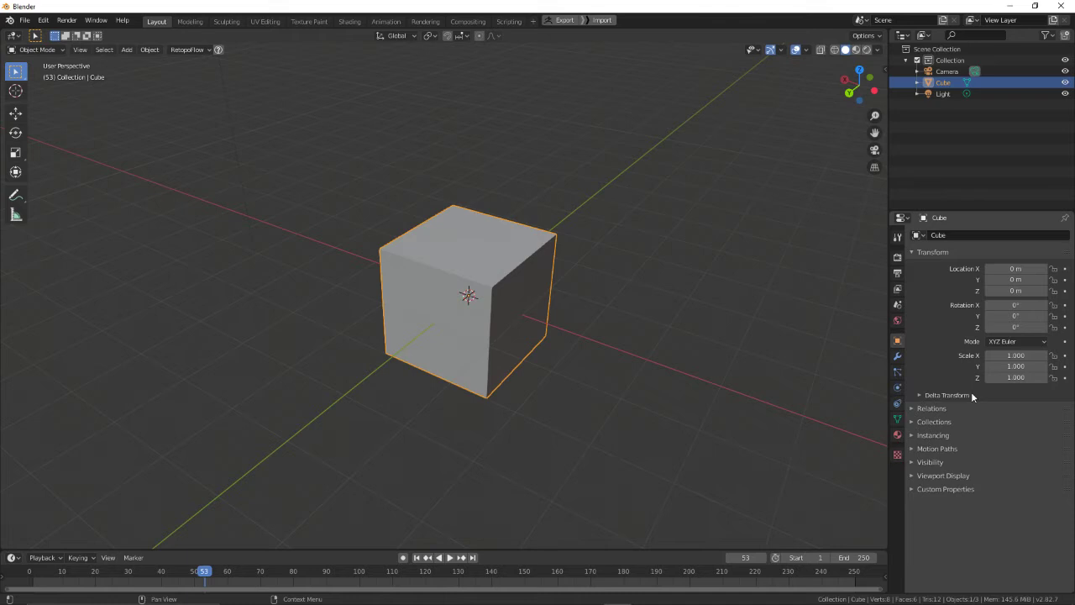
click(954, 408)
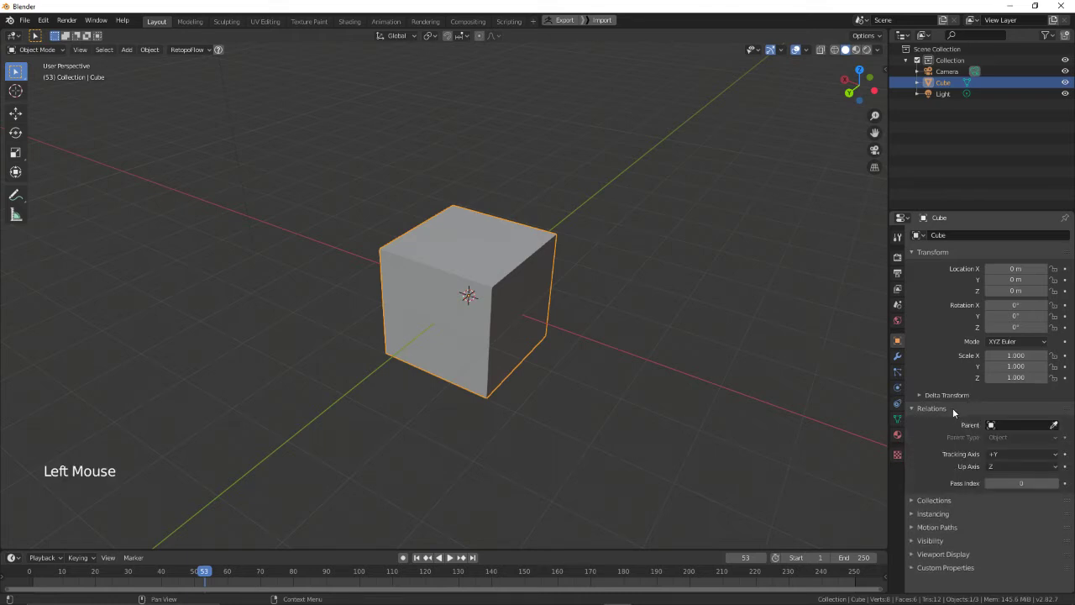
click(953, 409)
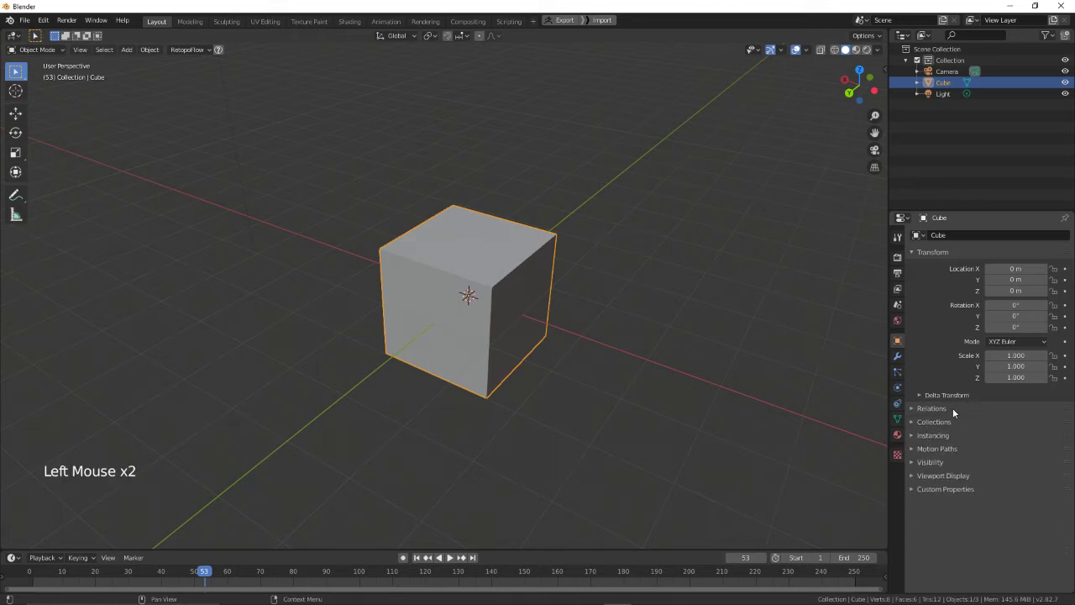
- Add an Array modifier to the cube with a relative X offset of 1.5
click(899, 358)
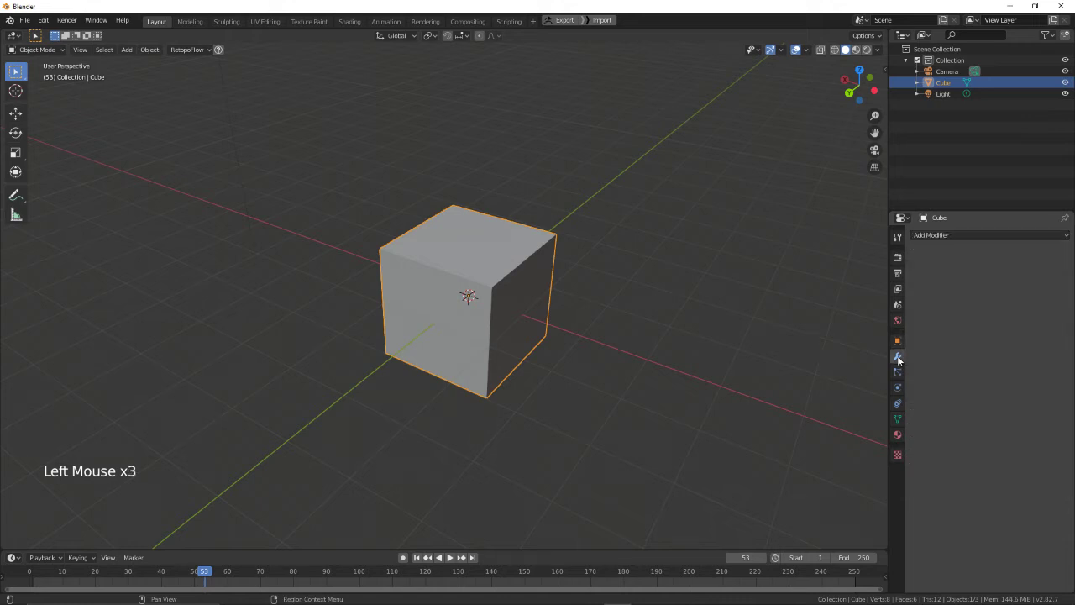
click(927, 238)
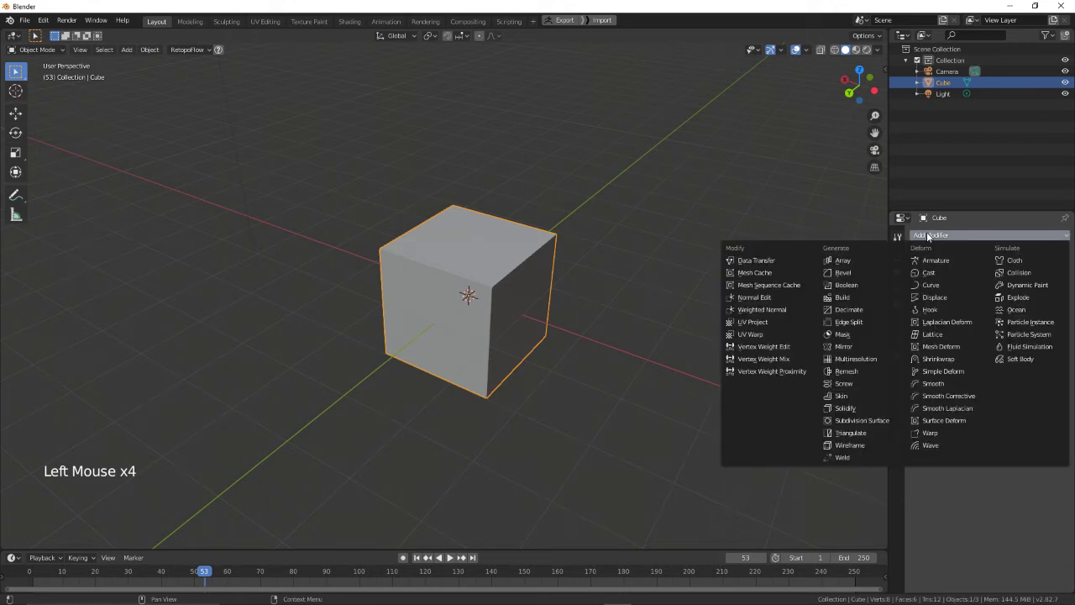
click(884, 266)
middle_drag(857, 283, 589, 311)
drag(1029, 325, 1054, 325)
- Increase the Array modifier's count to 5
click(1062, 296)
click(1062, 296)
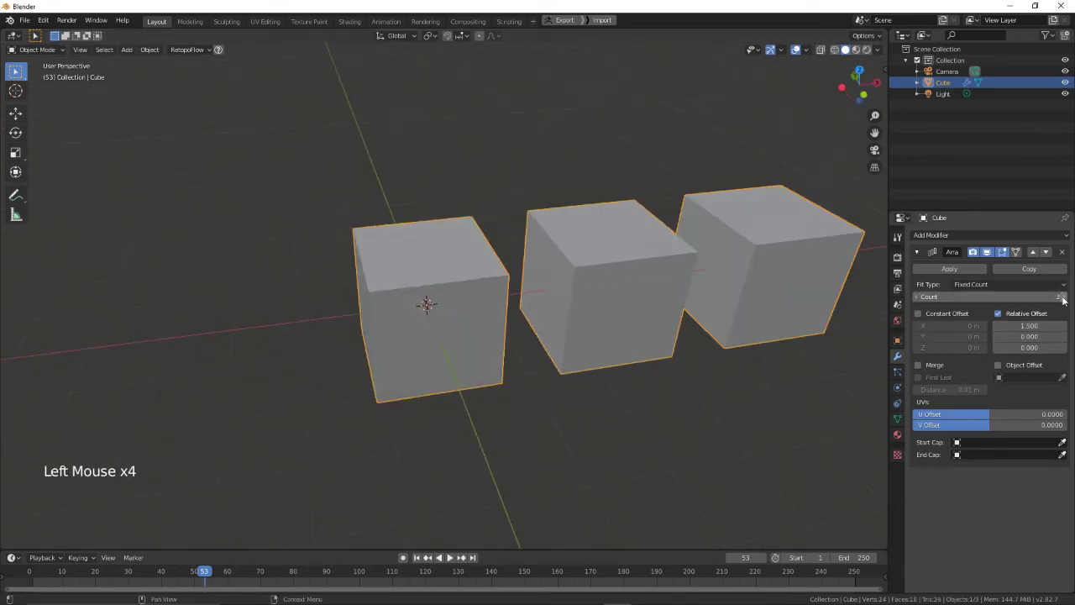
click(1062, 297)
scroll(689, 356, down, 7)
middle_drag(689, 356, 709, 299)
scroll(679, 370, up, 5)
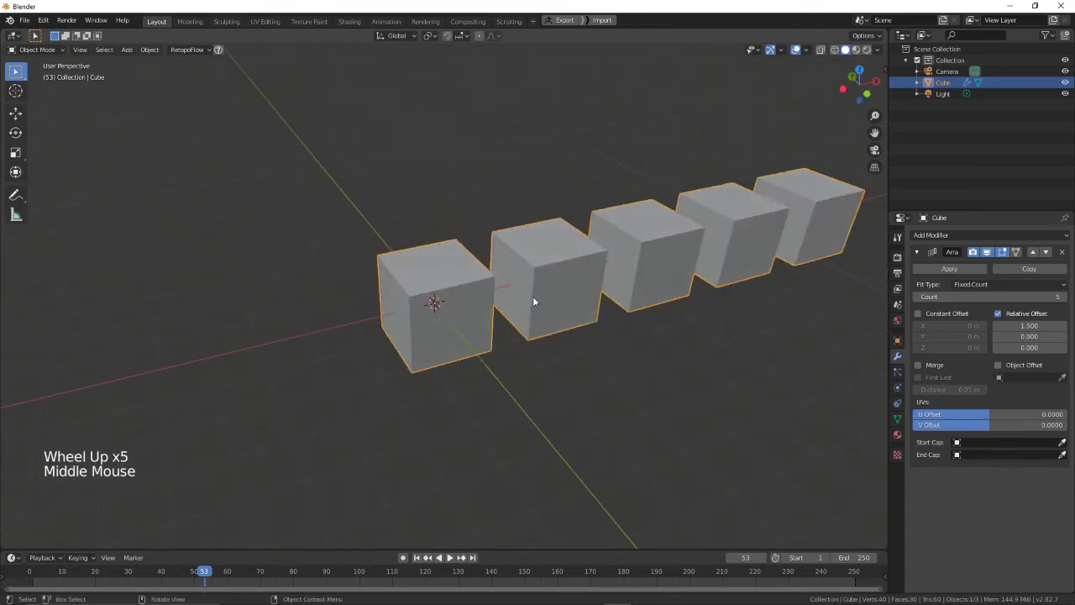
- Reshape the array's original cube in Edit Mode by moving its front top corner vertex twice, ending in Object Mode
key(Tab)
click(406, 294)
middle_drag(407, 294, 550, 192)
key(g)
click(475, 283)
key(Tab)
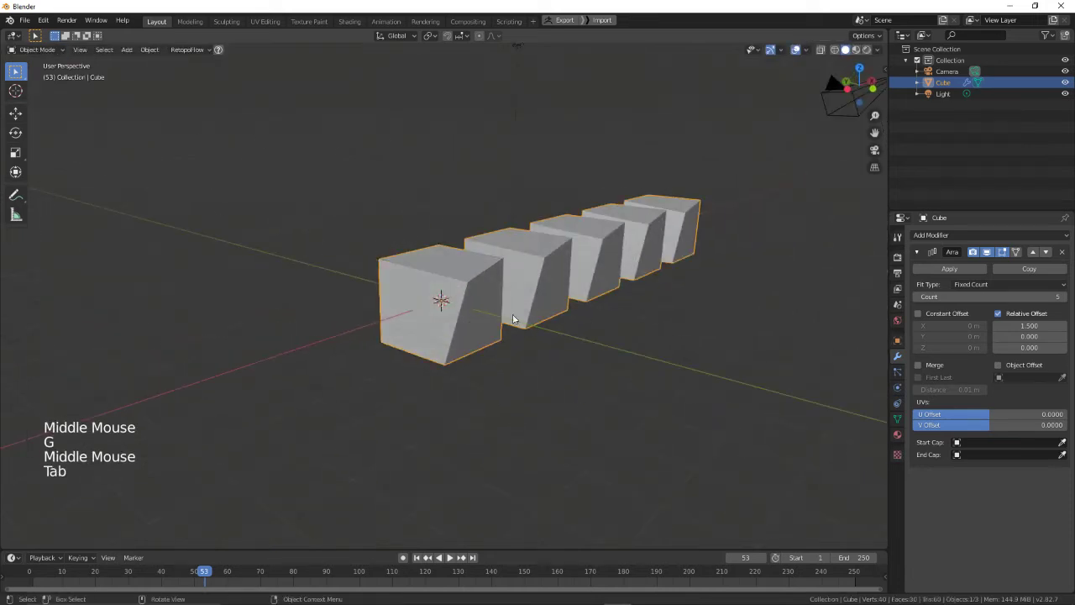
middle_drag(648, 268, 589, 299)
key(Tab)
key(g)
click(567, 299)
key(Tab)
- Create a linked duplicate of the arrayed cube and place it above the original row
key(alt+d)
click(508, 134)
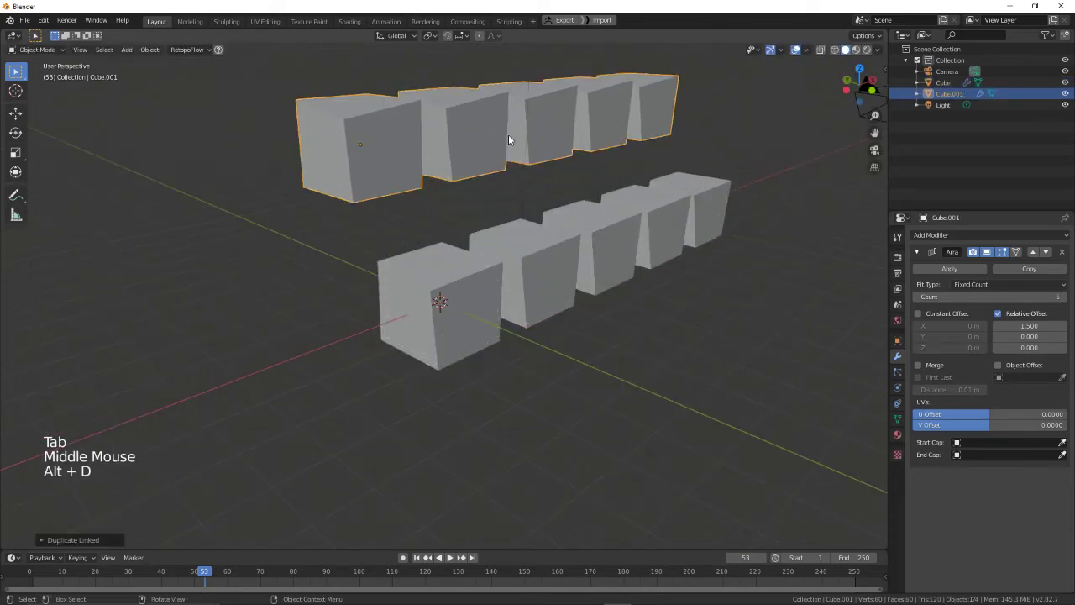
middle_drag(509, 134, 460, 231)
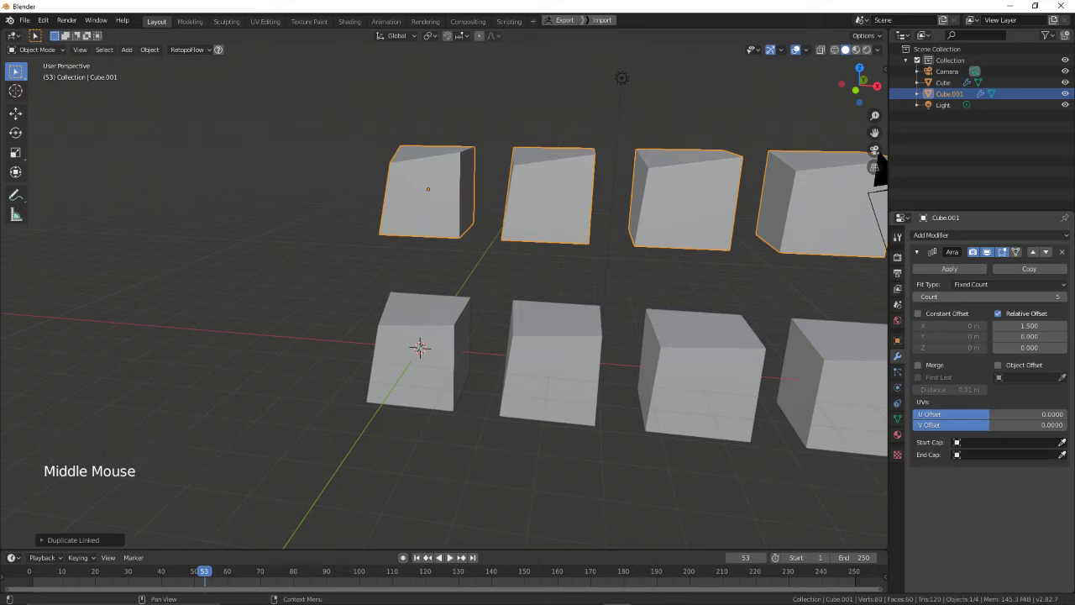
- Move the front top corner vertex of the linked duplicate inward in Edit Mode and return to Object Mode
scroll(745, 209, up, 1)
shift+scroll(744, 209, up, 1)
shift+middle_drag(745, 209, 689, 233)
key(Tab)
key(g)
right_click(464, 248)
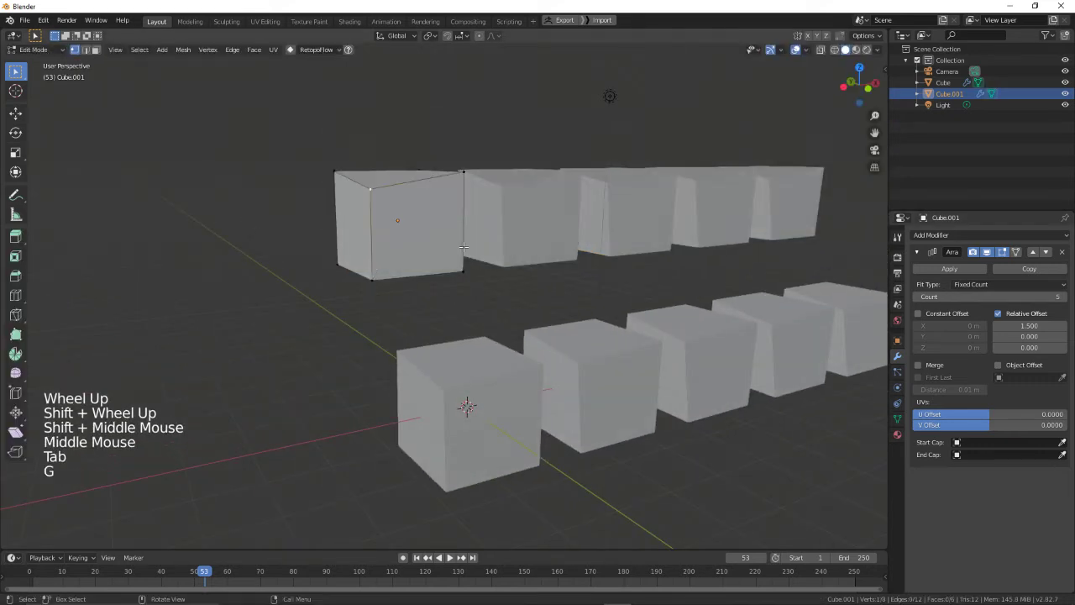
middle_drag(500, 245, 567, 266)
key(Tab)
key(Tab)
key(Tab)
key(g)
key(Tab)
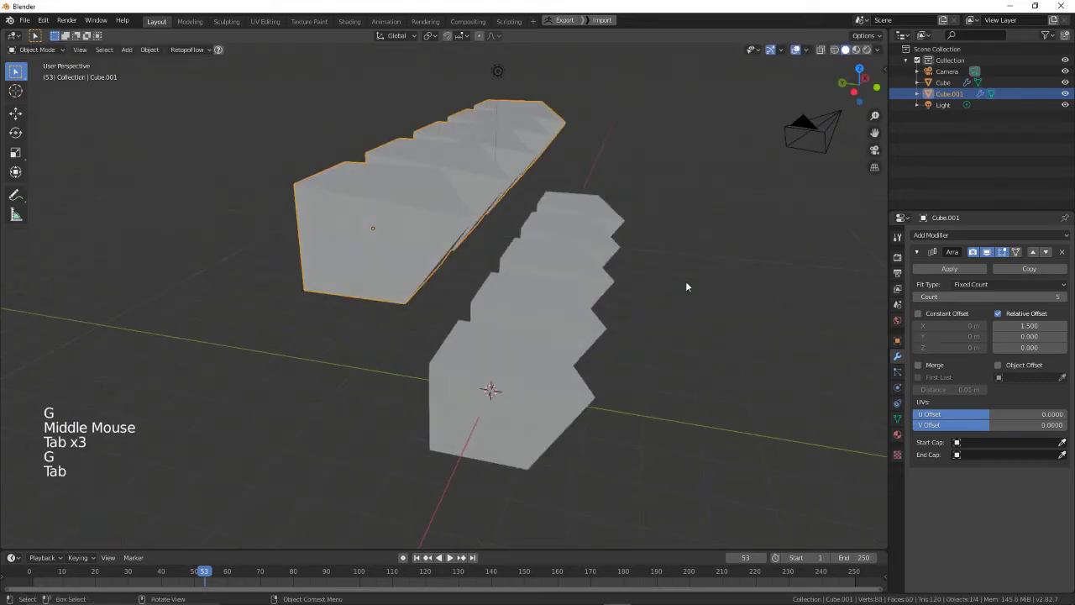
- Remove the Array modifier from the linked duplicate Cube.001
middle_drag(685, 280, 502, 250)
click(1063, 252)
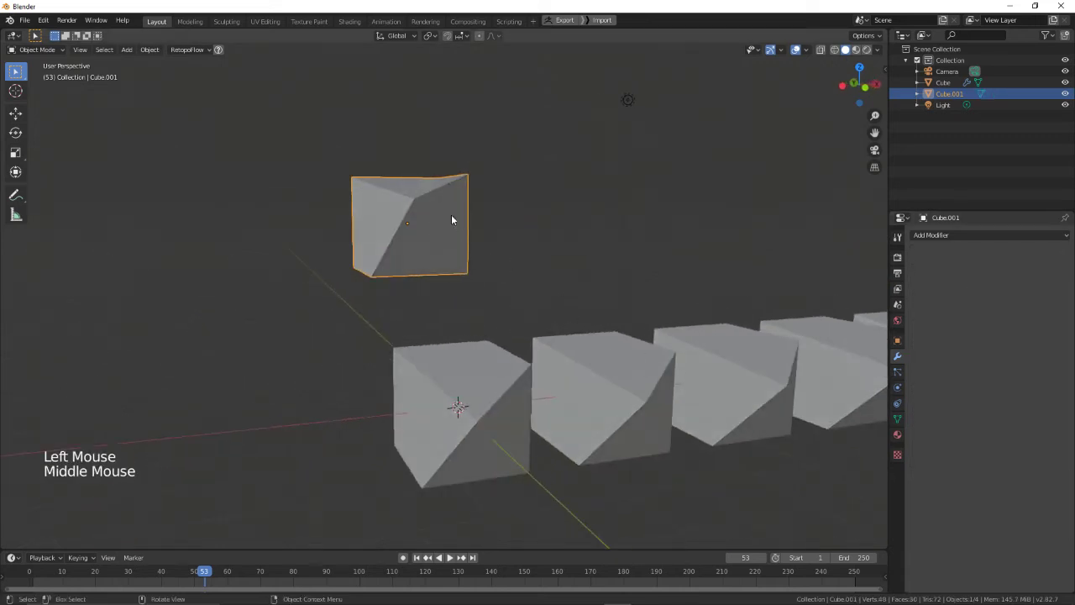
- Select Cube.001 and the original arrayed row, with the row active, and link the row's materials to Cube.001
mouse_move(575, 320)
middle_down()
mouse_move(619, 327)
mouse_move(581, 319)
mouse_move(571, 338)
middle_up()
shift+click(594, 357)
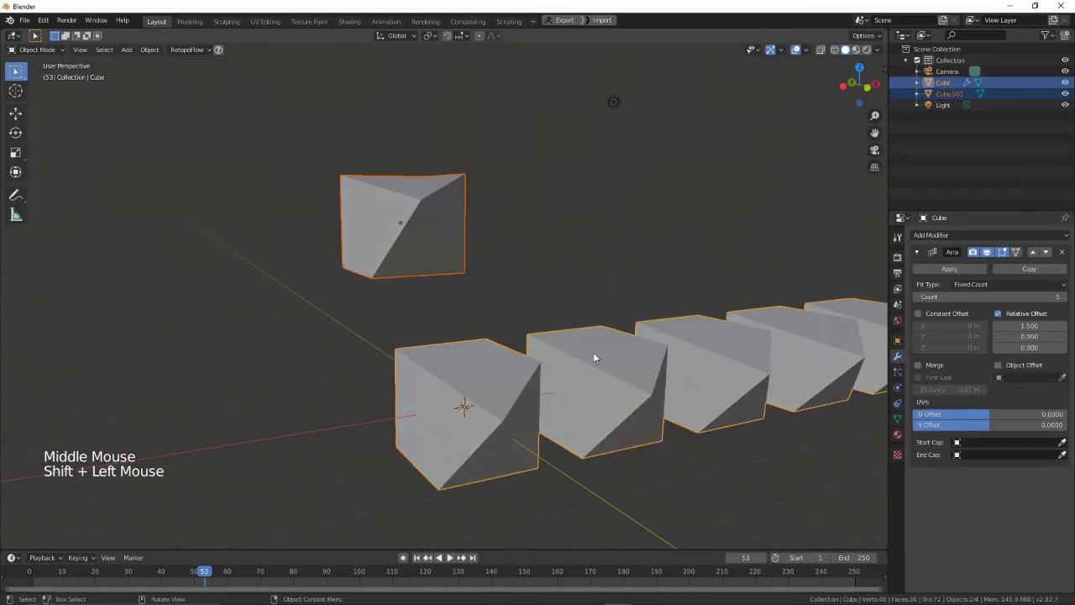
key(ctrl+l)
mouse_move(594, 357)
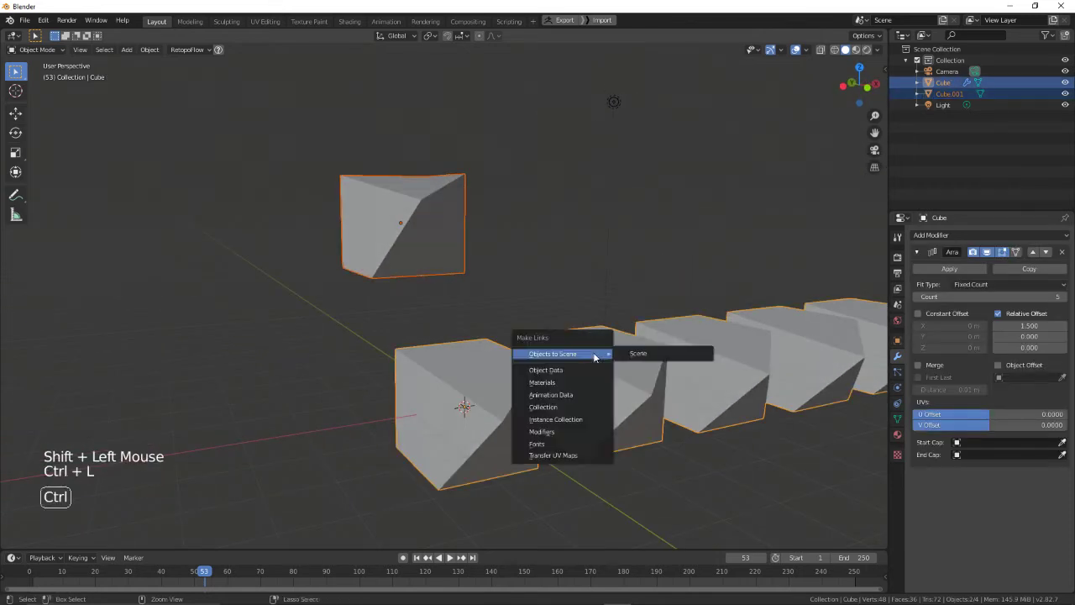
click(579, 383)
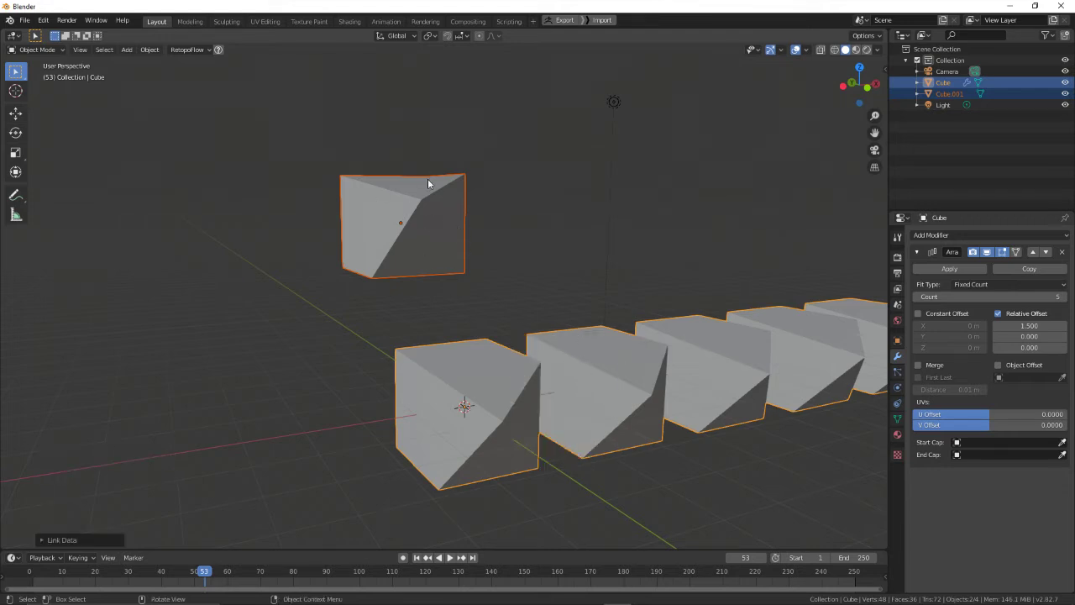
- Try linking modifiers from Cube.001 to the arrayed row with Cube.001 active, and undo back to the earlier selection
click(592, 357)
shift+click(415, 224)
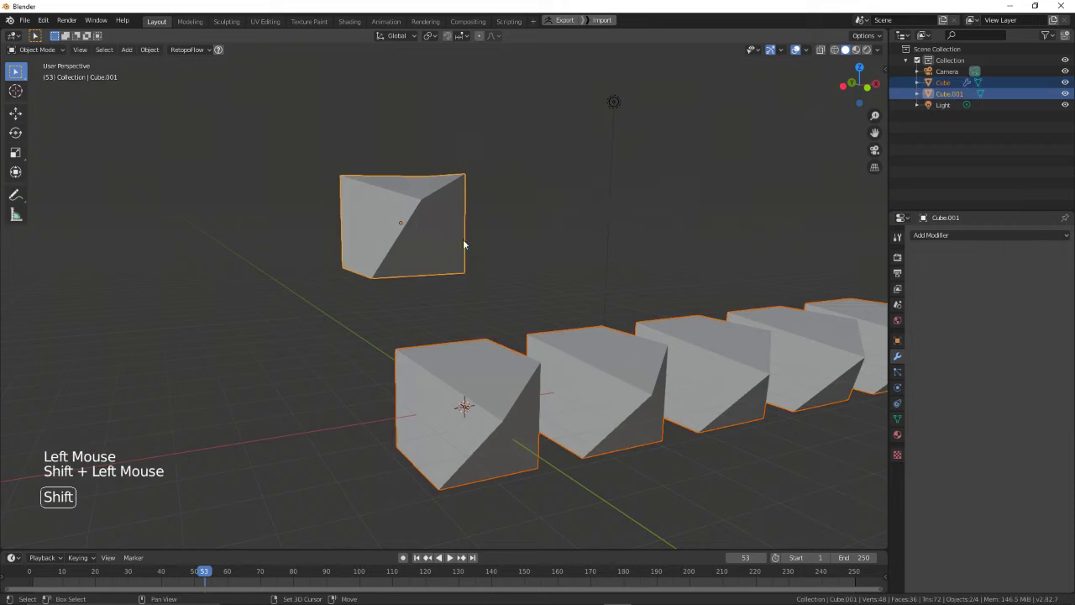
key(ctrl+l)
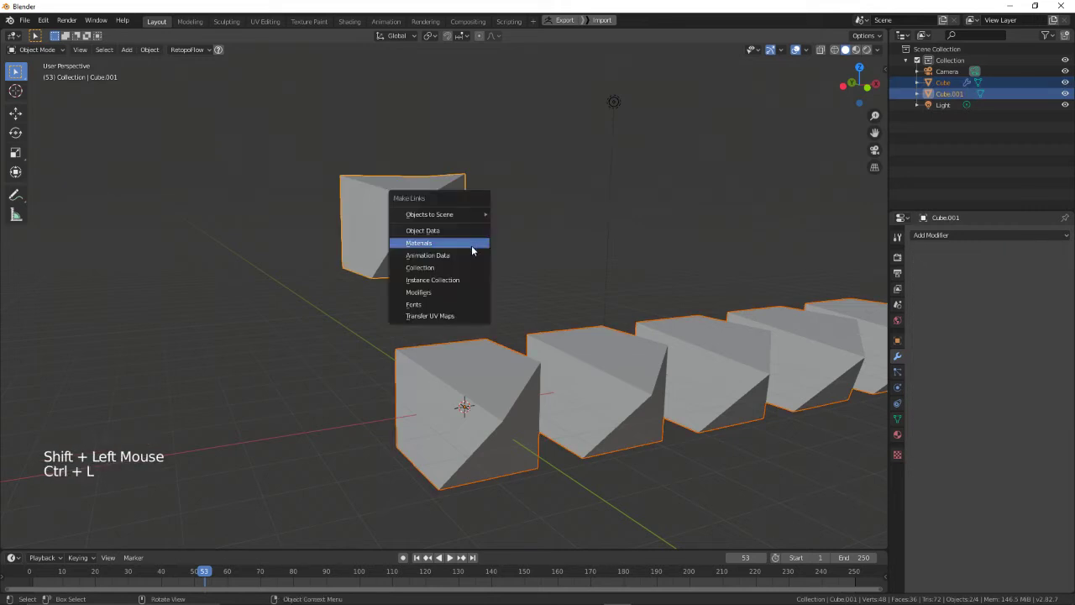
click(472, 292)
middle_drag(479, 284, 511, 282)
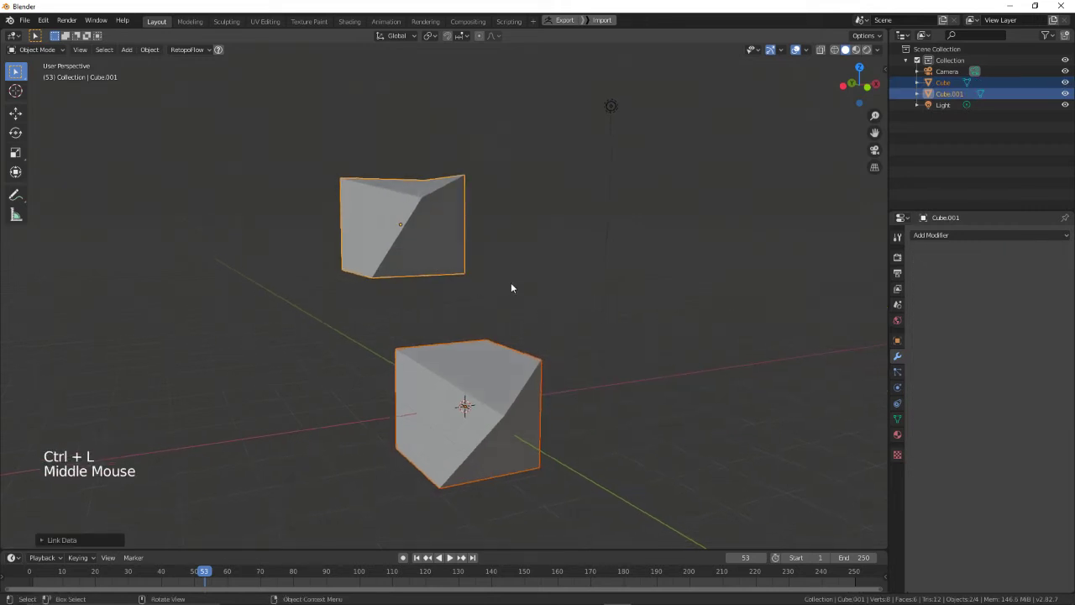
key(ctrl+z)
key(ctrl+z)
key(ctrl+z)
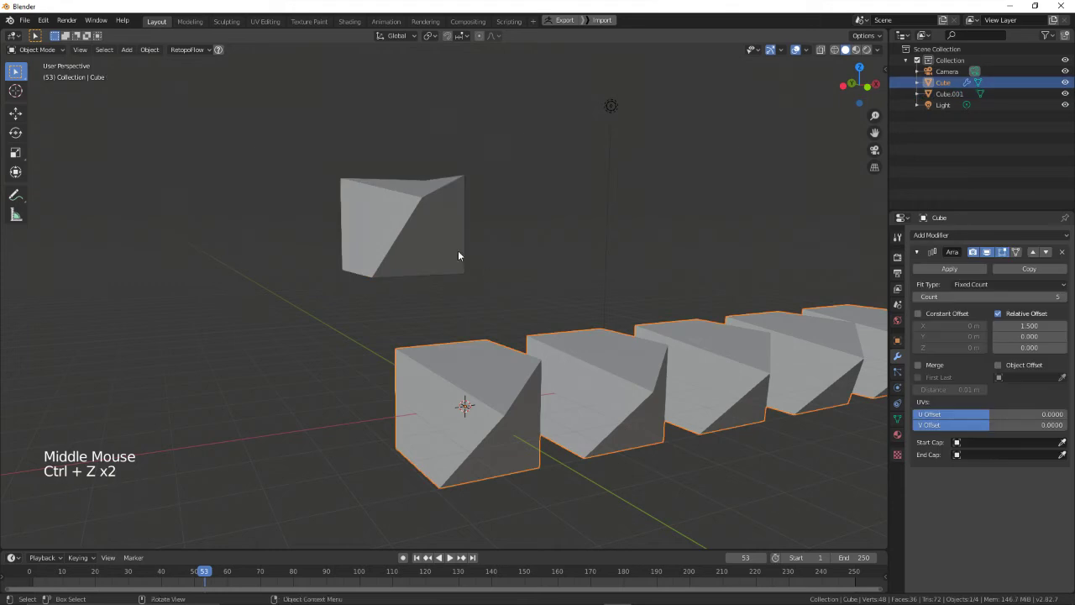
- Link the modifiers of the active original row to Cube.001, giving it the same Array
key(ctrl+l)
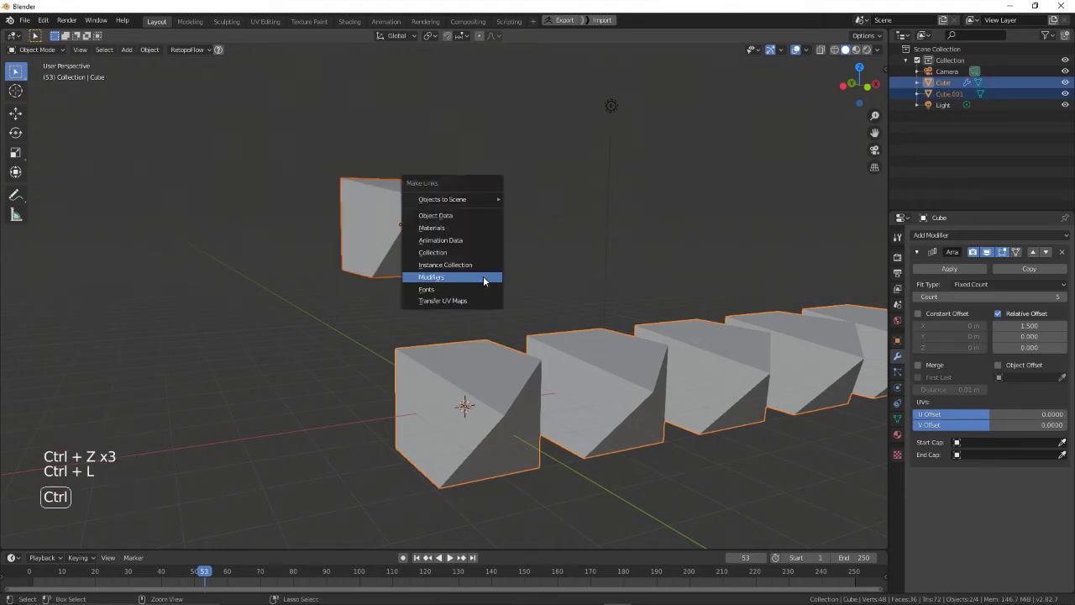
click(484, 279)
scroll(483, 279, down, 2)
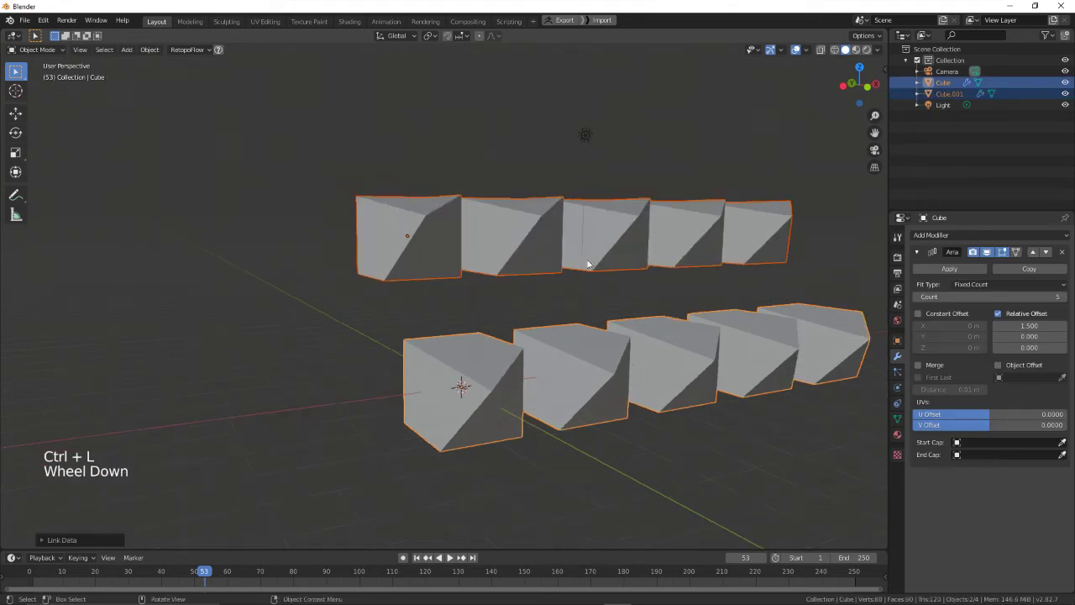
click(628, 357)
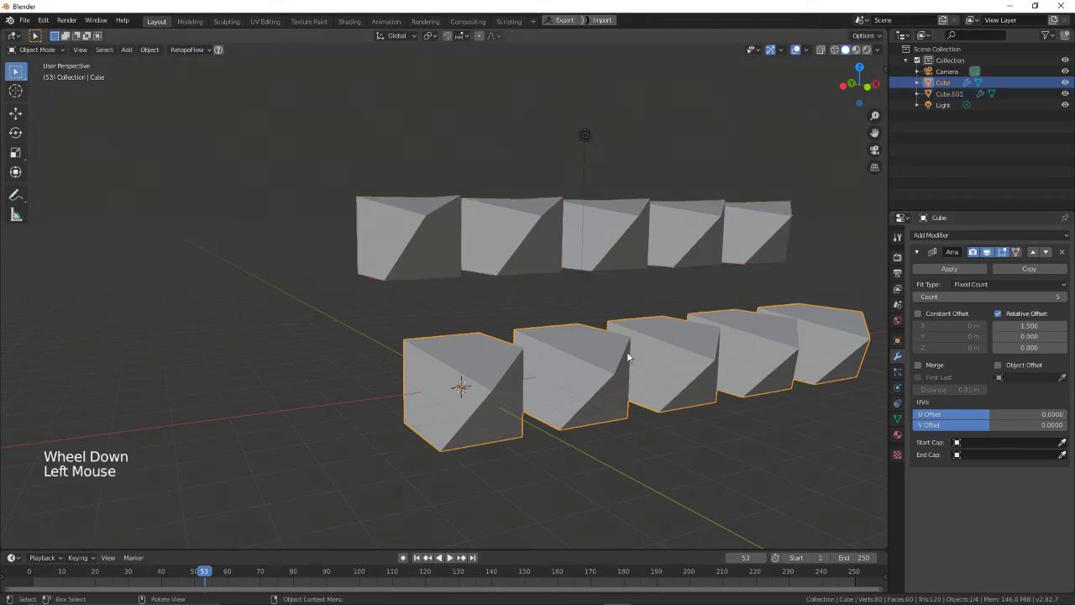
- Try a Subdivision Surface modifier on the upper row Cube.001 only, and remove it again
click(633, 217)
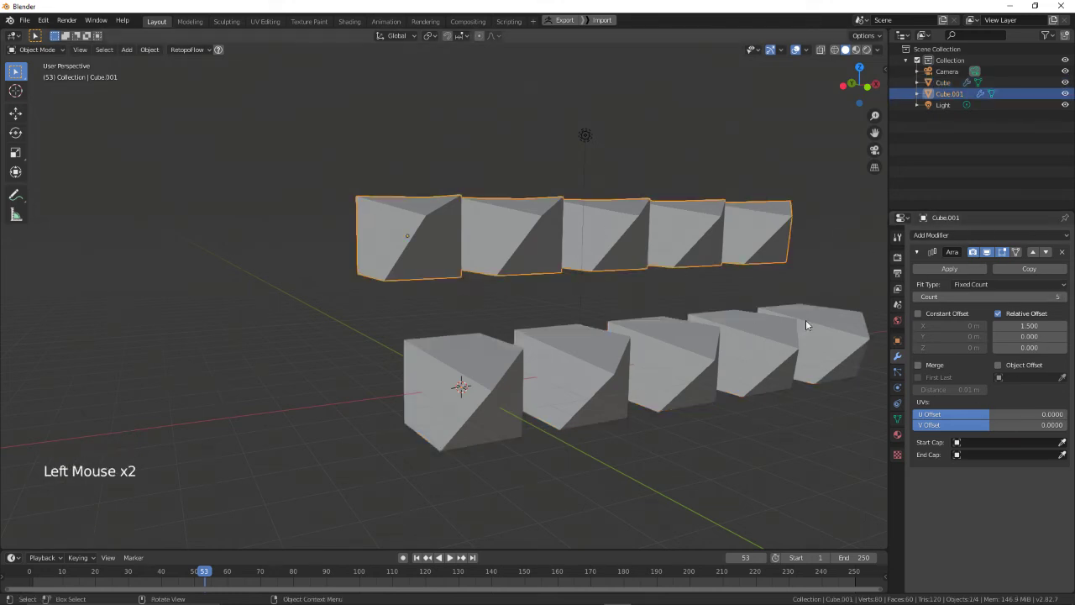
middle_drag(806, 325, 962, 237)
click(980, 234)
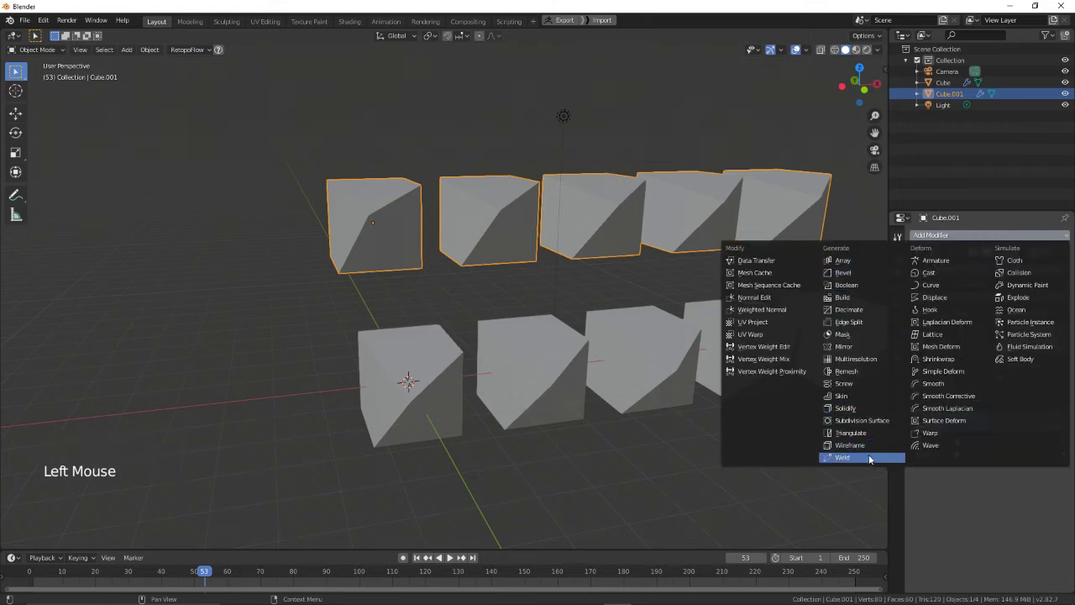
click(870, 422)
middle_drag(650, 274, 799, 259)
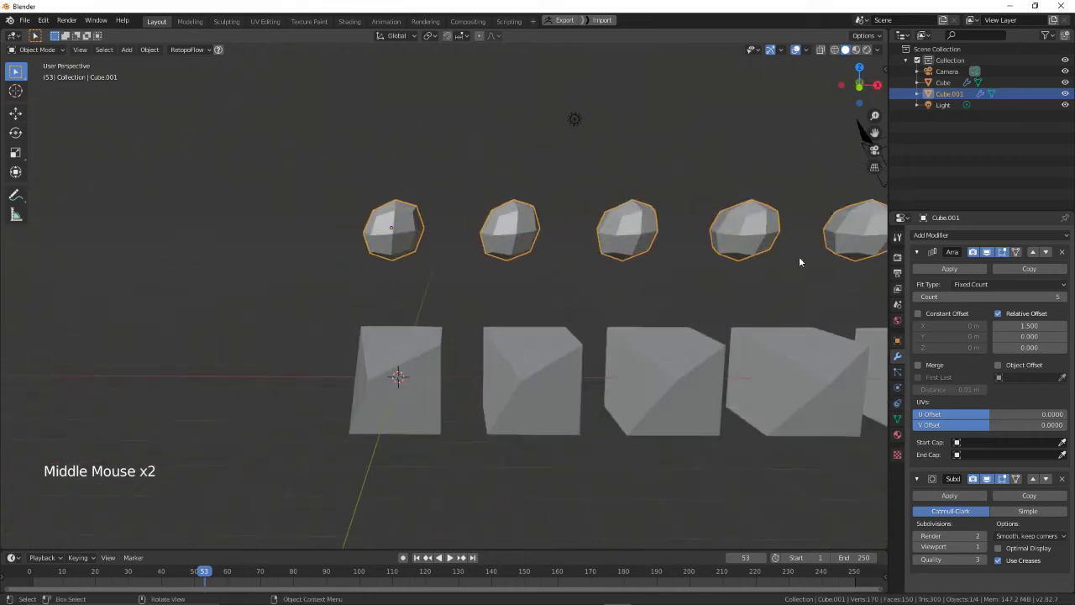
click(1063, 478)
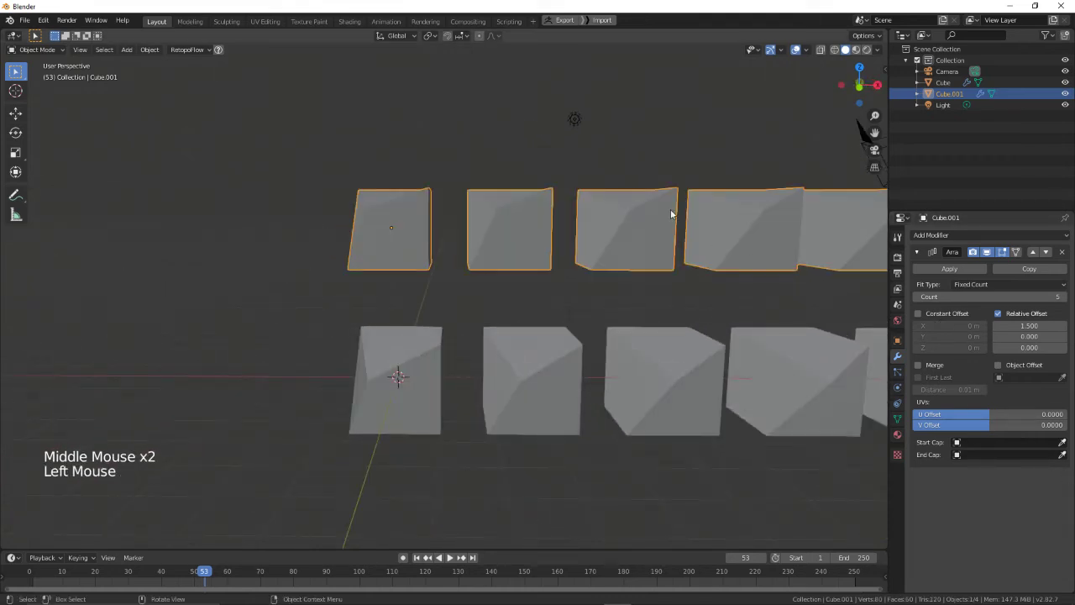
- Select both rows with the original active and look over the available modifiers without adding one
shift+middle_drag(689, 242, 431, 267)
shift+click(423, 365)
middle_drag(423, 365, 530, 339)
click(977, 237)
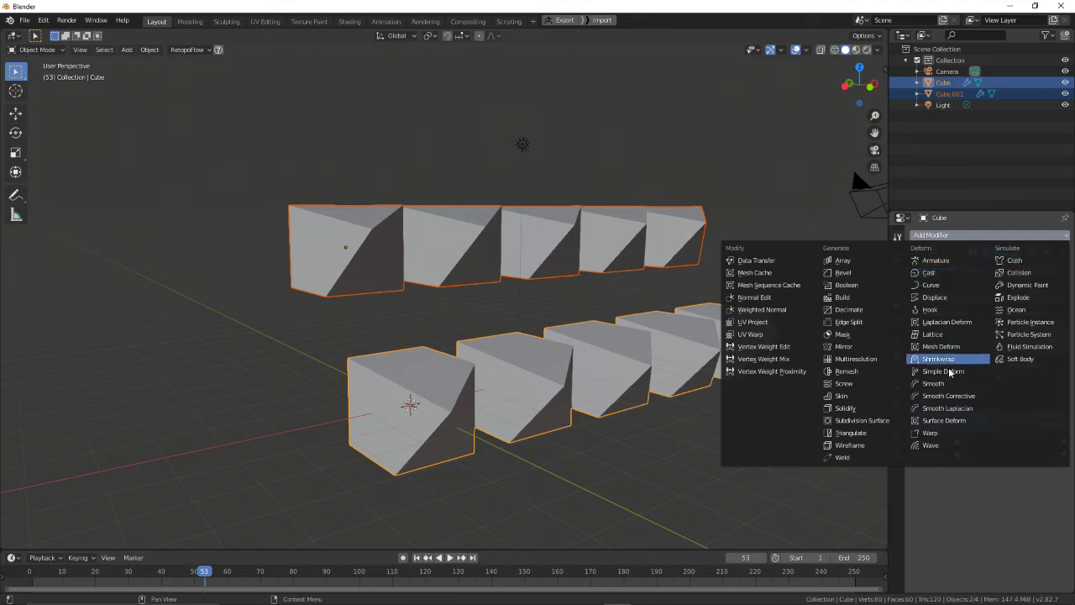
click(956, 238)
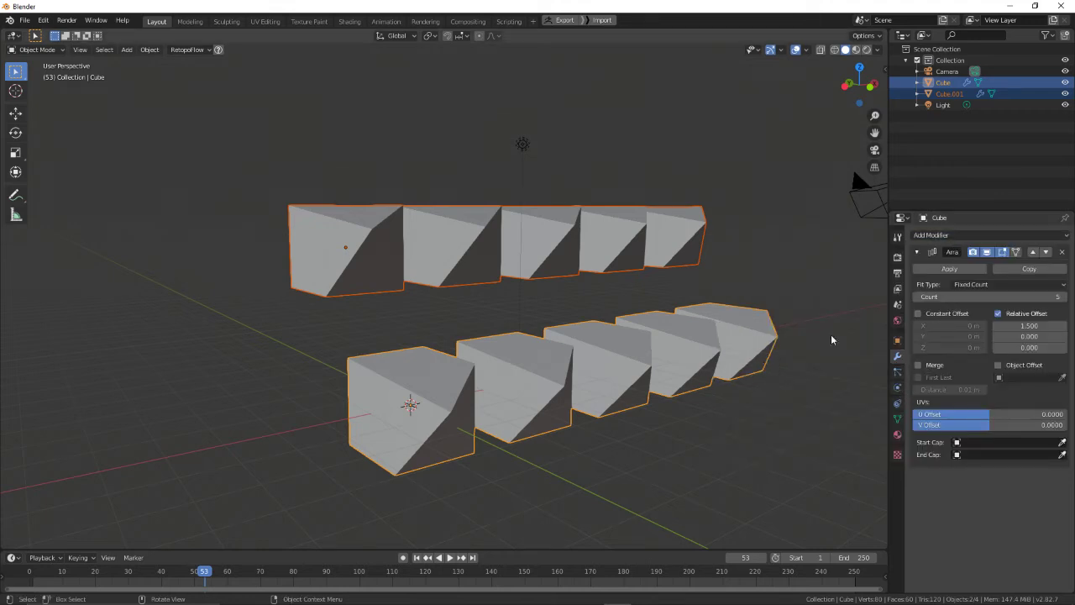
- Scale down the upper row Cube.001 and move it so that it overlaps the tops of the original row
middle_drag(832, 339, 561, 215)
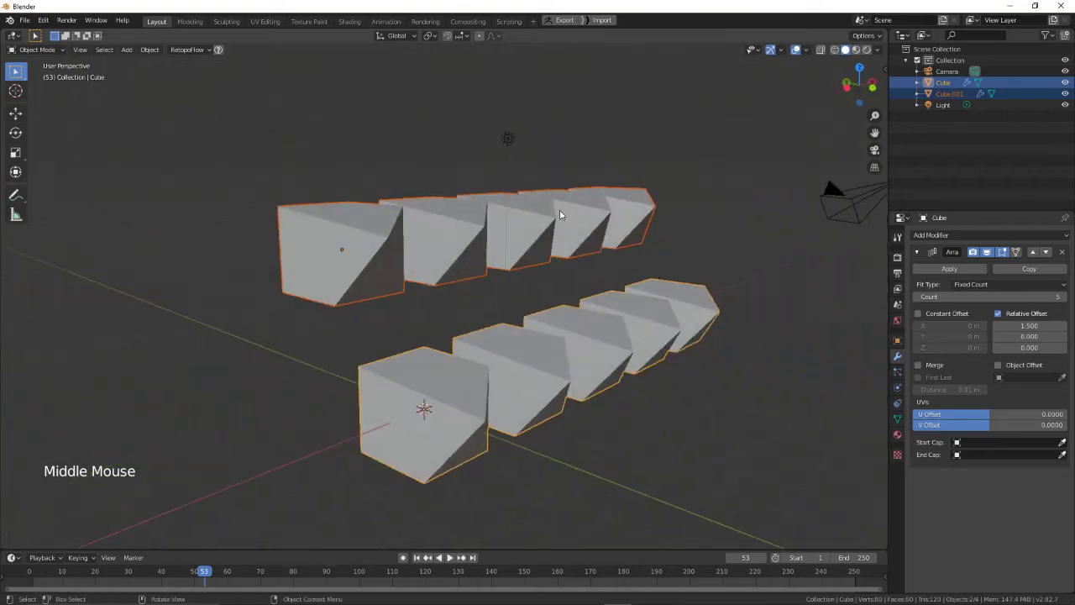
key(g)
click(569, 212)
key(g)
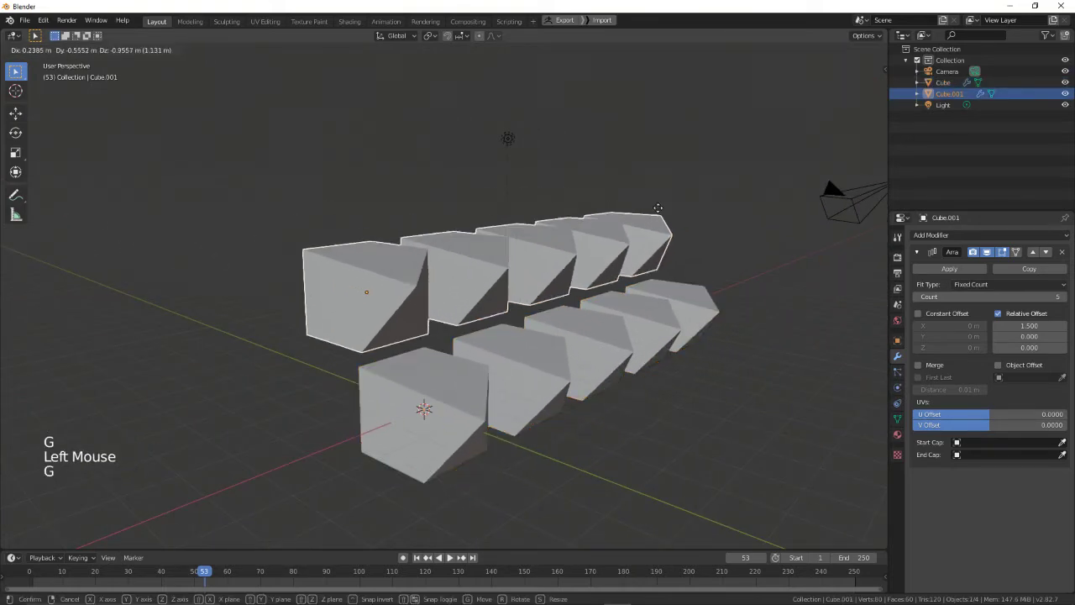
key(s)
middle_drag(639, 223, 578, 241)
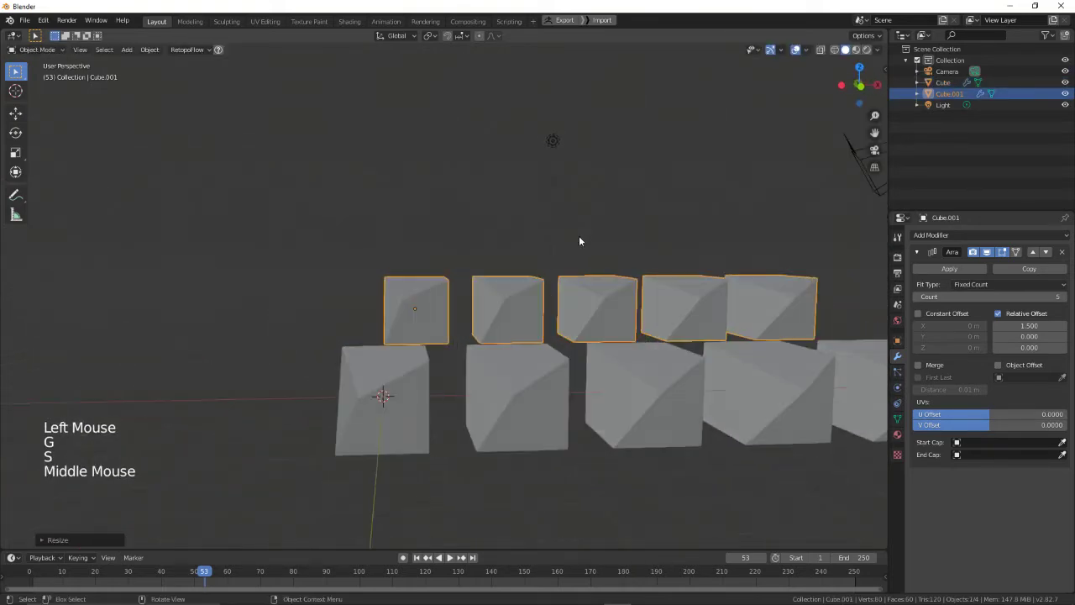
key(g)
- Subtract Cube.001 from the original row with a Bool Tool Difference modifier on Cube
shift+click(578, 406)
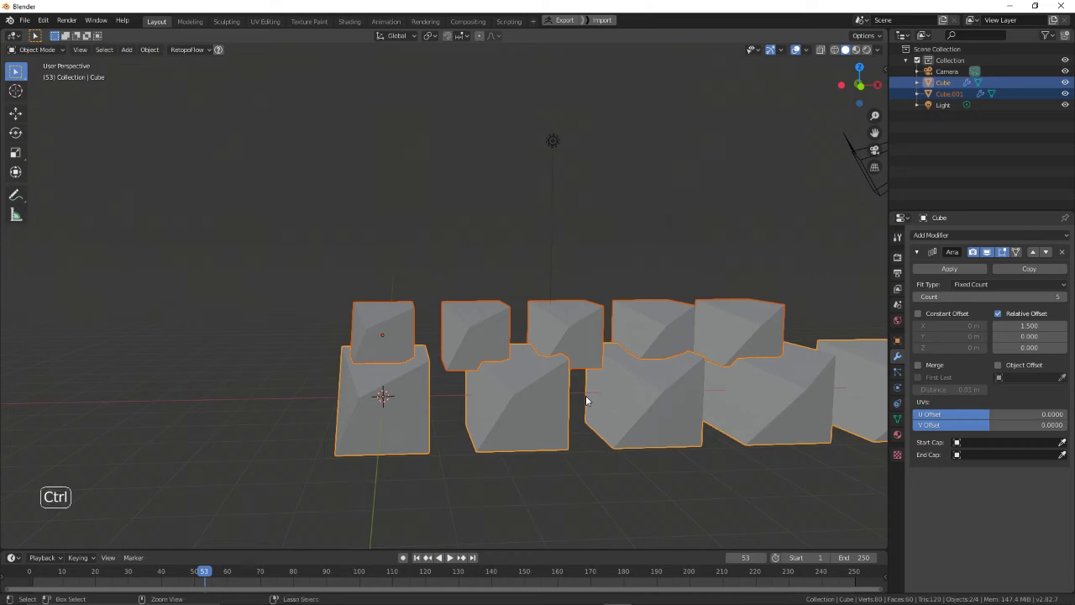
key(ctrl+KP_Subtract)
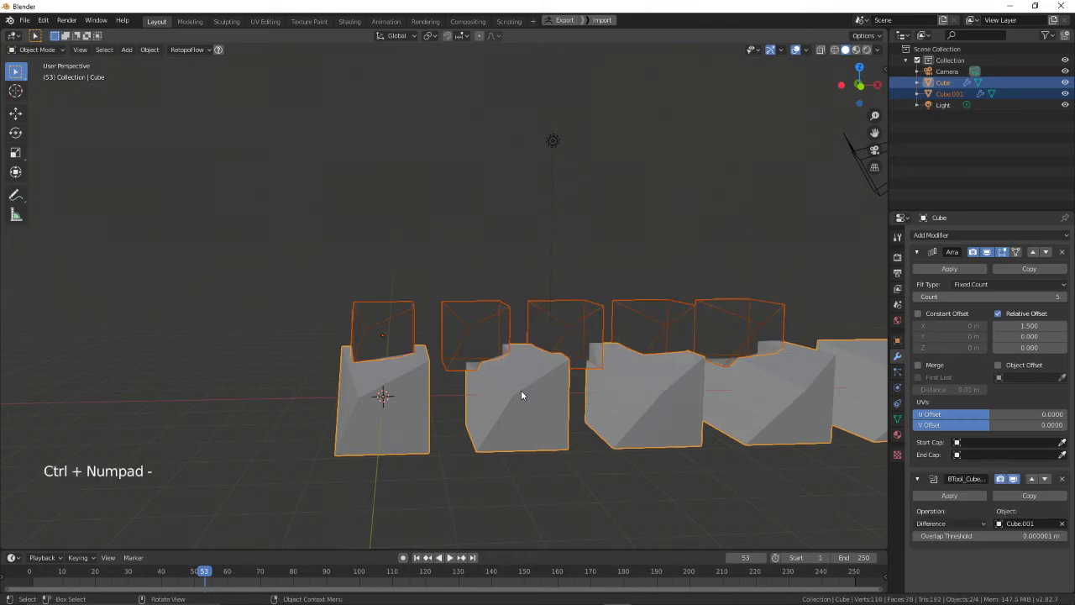
middle_drag(521, 395, 628, 266)
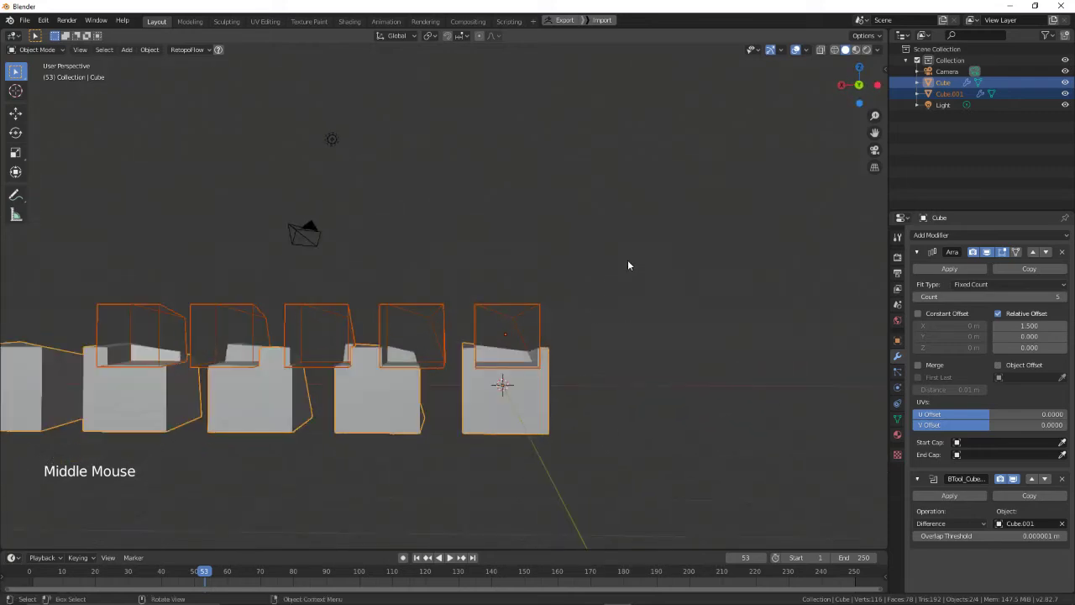
- Select only the wireframe cutter row Cube.001 and try rotating it to shift the Boolean cuts
key(r)
click(539, 303)
key(r)
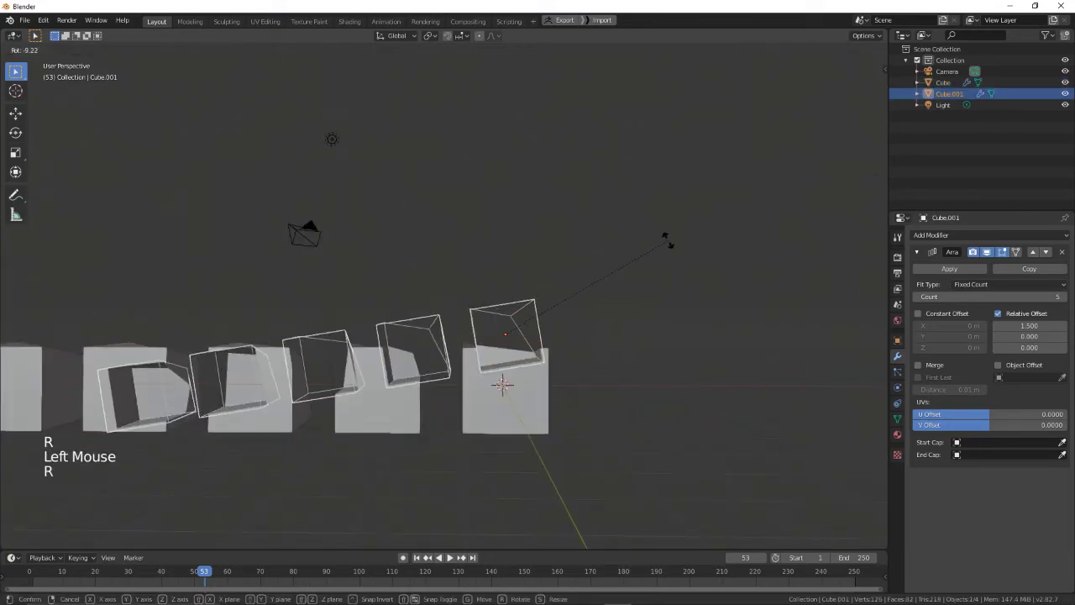
middle_drag(546, 303, 507, 249)
key(r)
middle_drag(370, 225, 591, 247)
- Enlarge the cutter row and examine the resulting cuts in the original row from several angles
key(s)
click(693, 354)
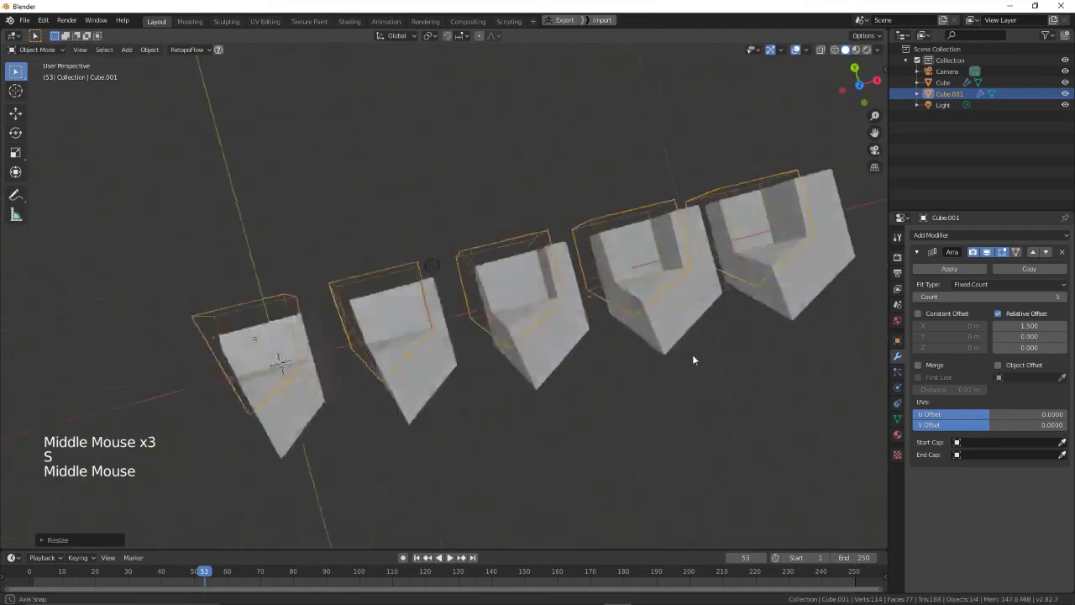
middle_drag(693, 354, 512, 270)
scroll(443, 264, down, 3)
scroll(651, 248, up, 2)
scroll(650, 248, up, 1)
scroll(603, 281, up, 1)
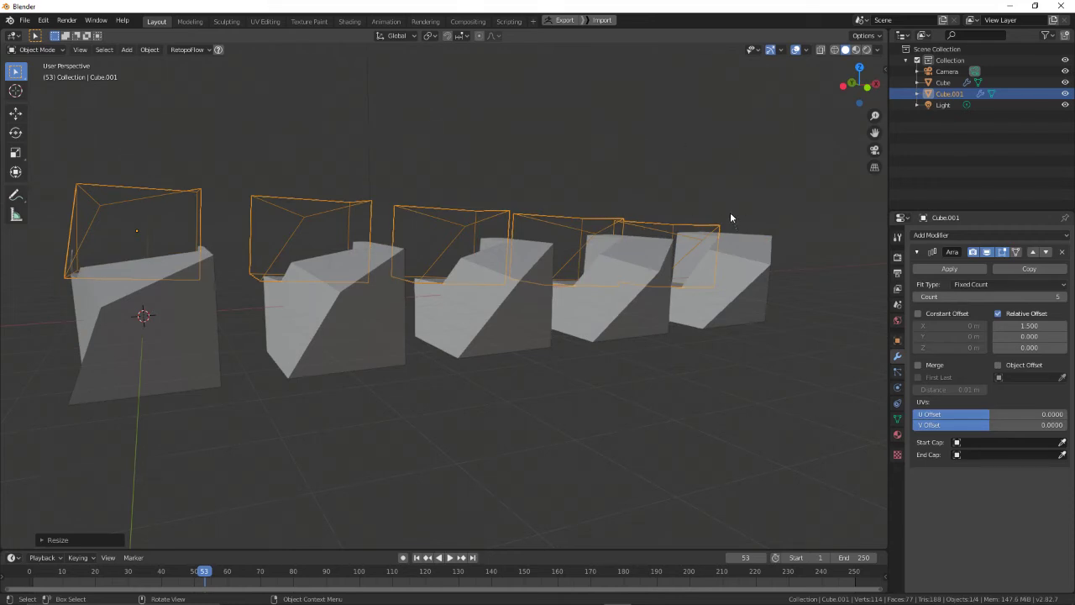
- Remove the Array modifier from the cutter Cube.001 and from the original Cube
click(1063, 252)
click(562, 261)
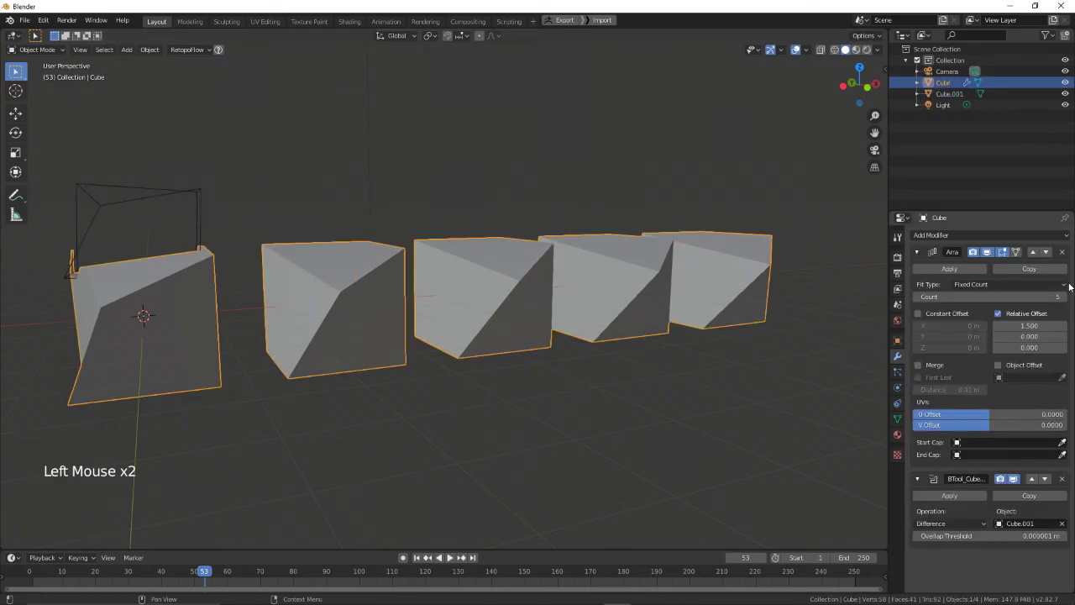
click(1063, 252)
- Delete the cutter object Cube.001
click(195, 194)
click(280, 226)
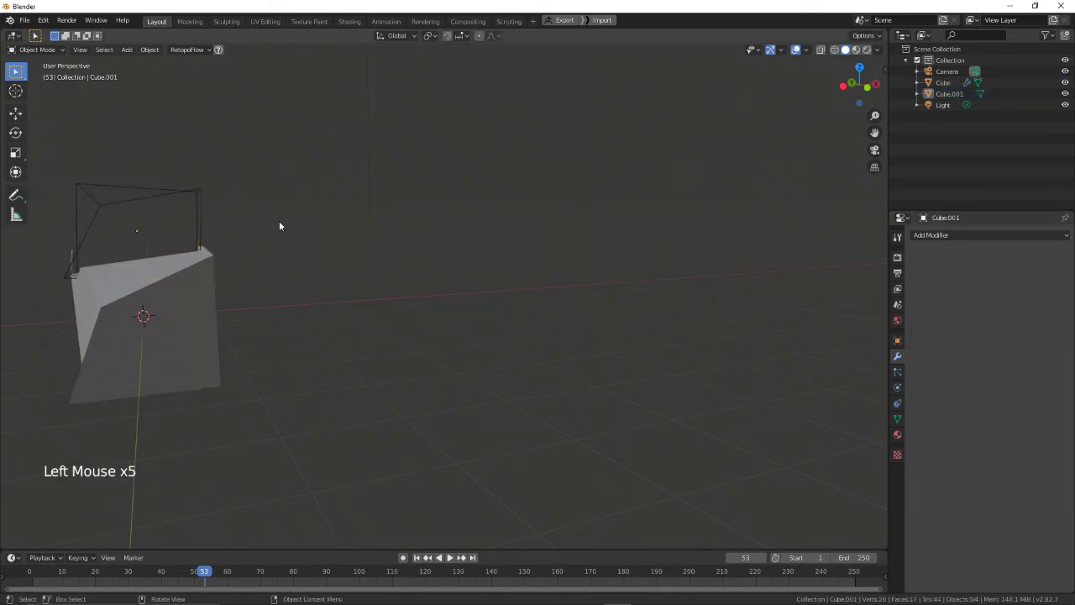
key(x)
key(x)
click(135, 220)
key(x)
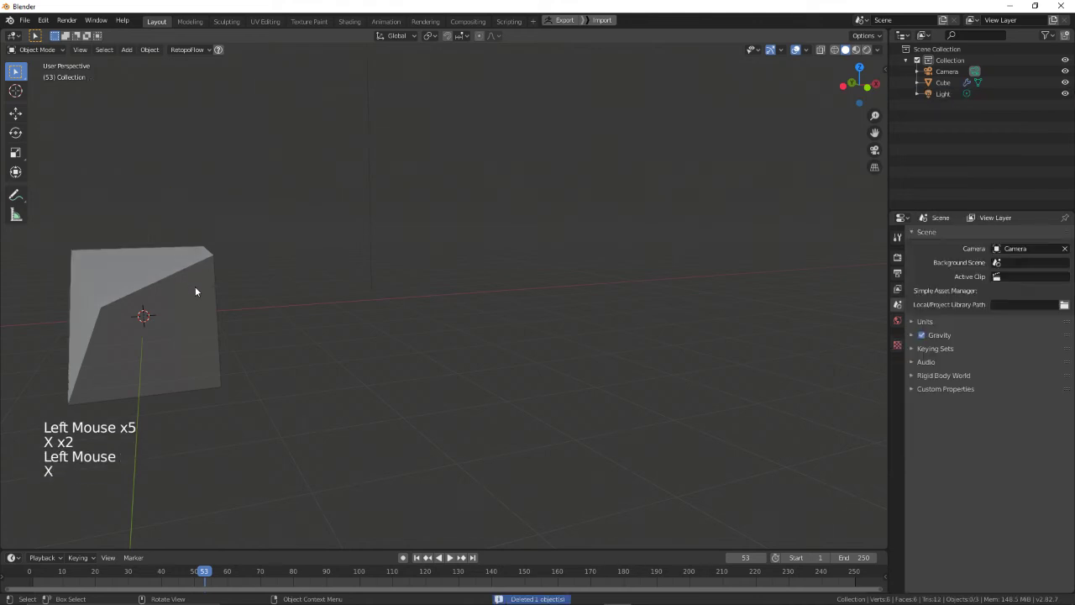
- Select the remaining cube and move it up and away from the world origin
click(195, 288)
scroll(236, 277, down, 4)
shift+scroll(485, 259, up, 1)
scroll(485, 258, up, 3)
shift+middle_drag(236, 277, 478, 262)
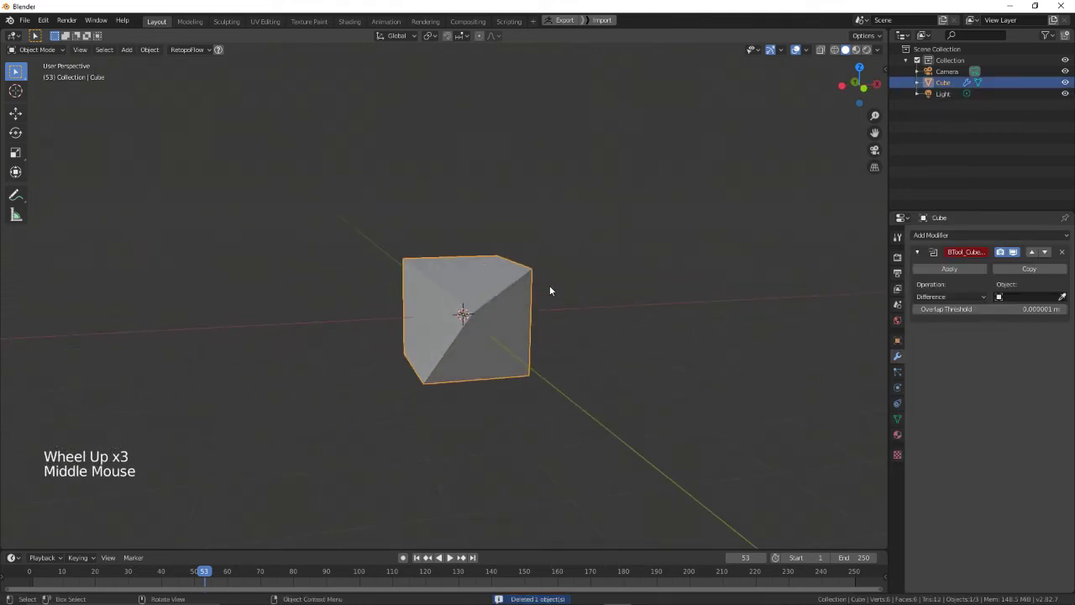
key(g)
click(478, 84)
scroll(480, 155, down, 2)
middle_drag(480, 154, 478, 173)
shift+middle_drag(478, 172, 353, 193)
middle_drag(527, 160, 548, 160)
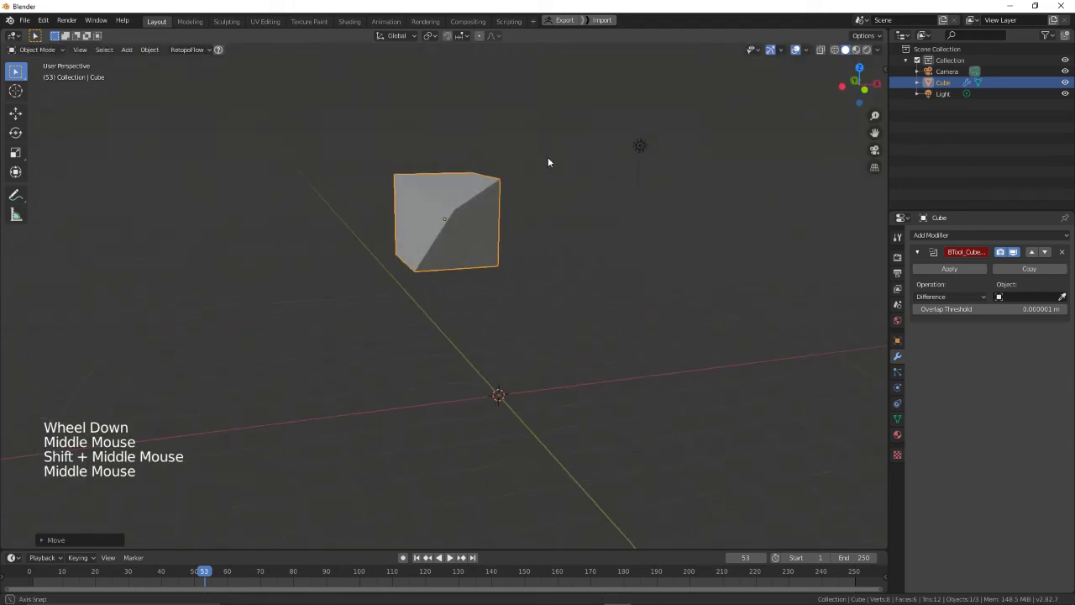
- Rotate the cube to a tilted orientation and try scaling it along the global X axis
key(r)
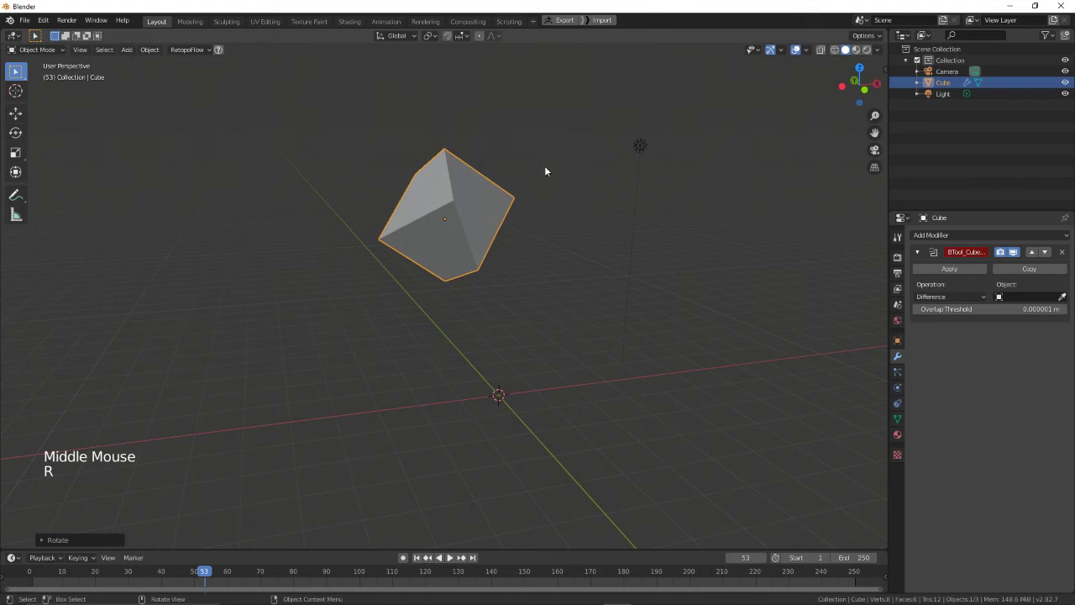
key(s)
key(x)
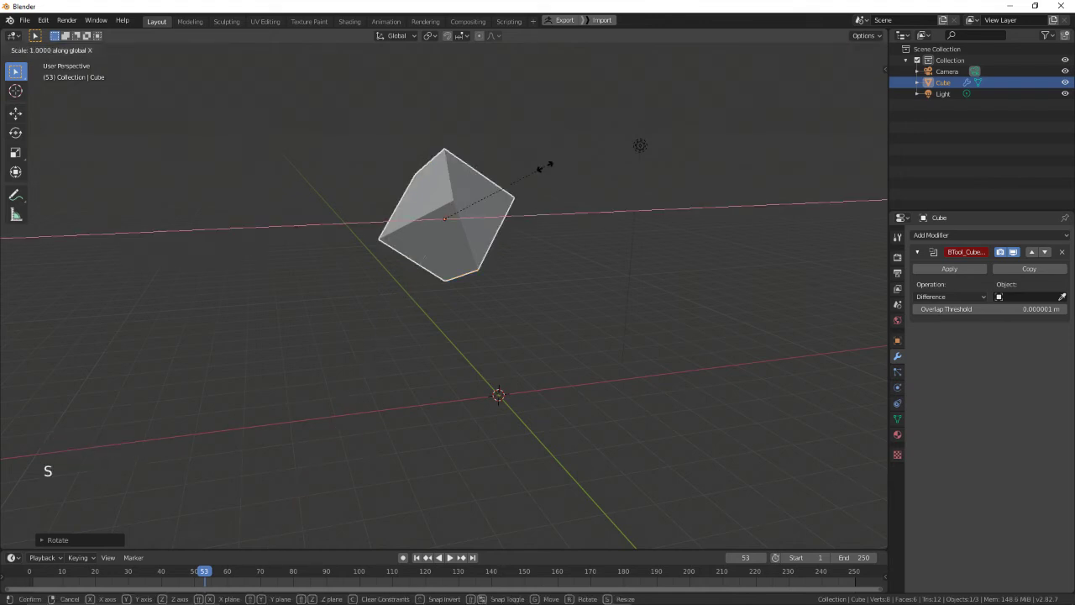
key(Escape)
middle_drag(638, 210, 488, 168)
- Stretch the tilted cube along its local X axis into a long box and adjust its overall scale
key(s)
key(x)
key(x)
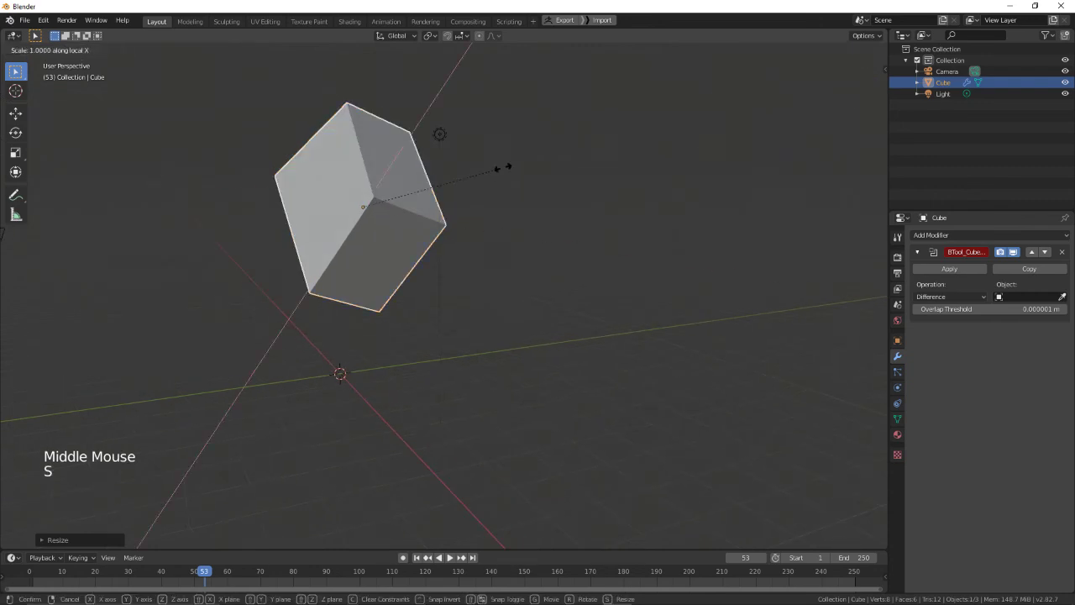
click(708, 65)
middle_drag(710, 70, 643, 207)
key(s)
click(544, 203)
middle_drag(545, 205, 550, 226)
- Clear the stretched cube's rotation to bring it back to its unrotated orientation
shift+scroll(534, 254, up, 1)
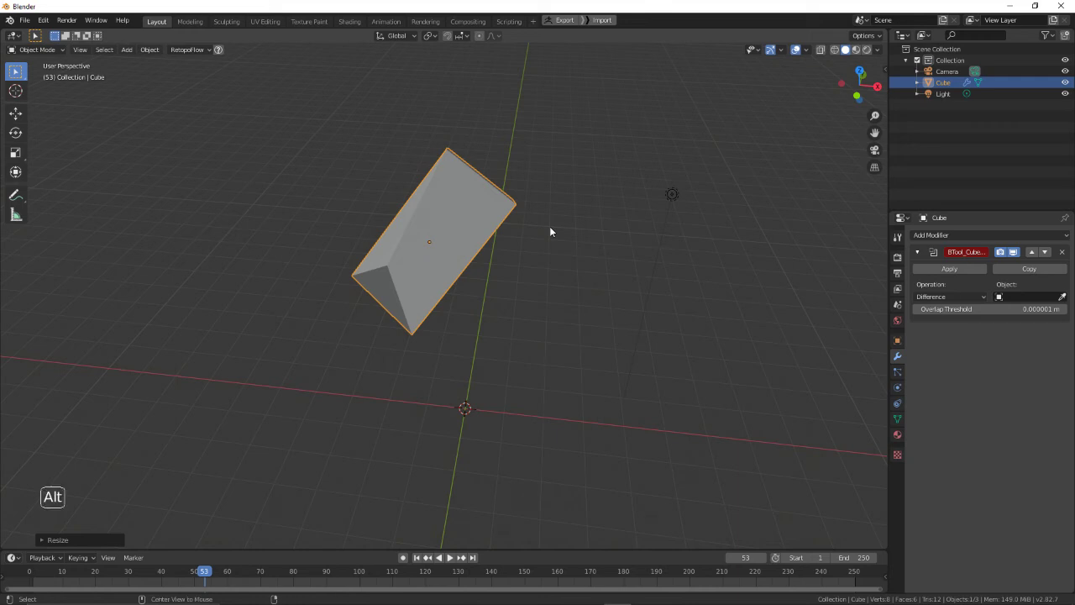
key(alt+r)
middle_drag(550, 229, 559, 207)
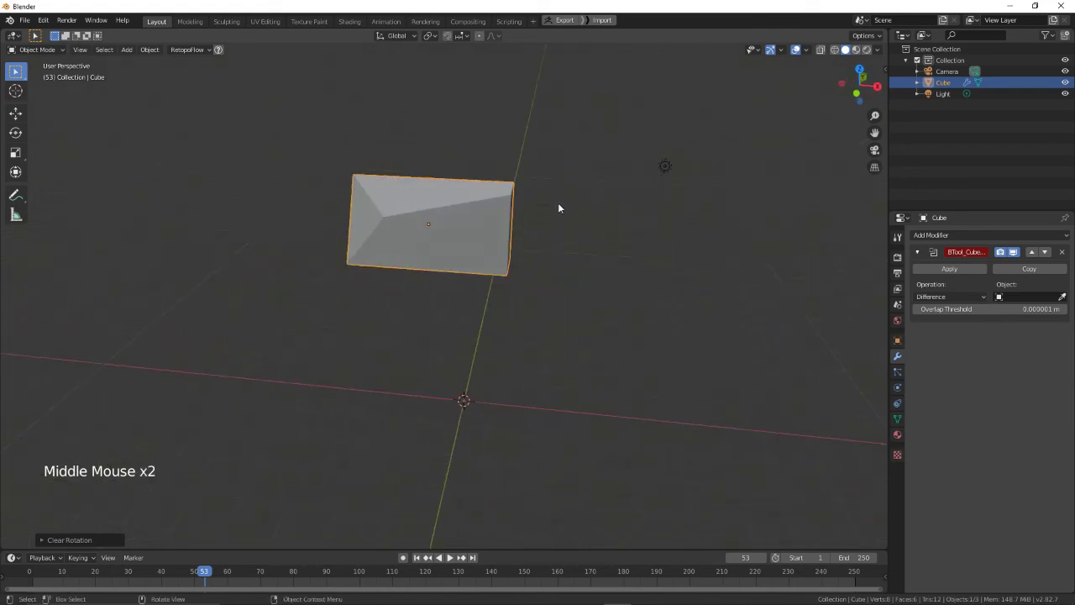
- Display the cube's object transform properties and undo the last rotation reset
click(898, 340)
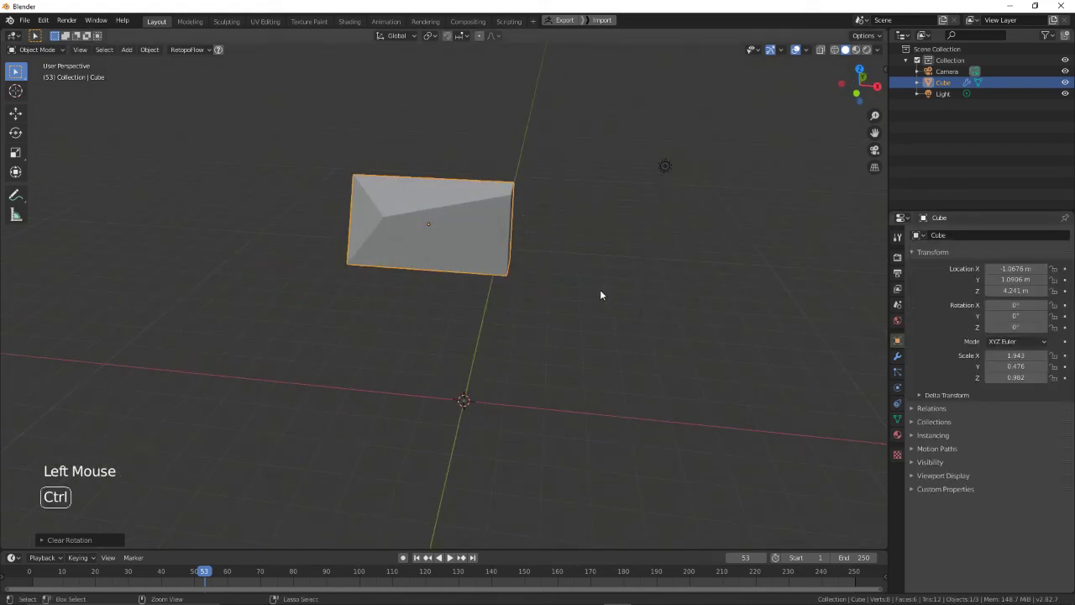
key(ctrl+z)
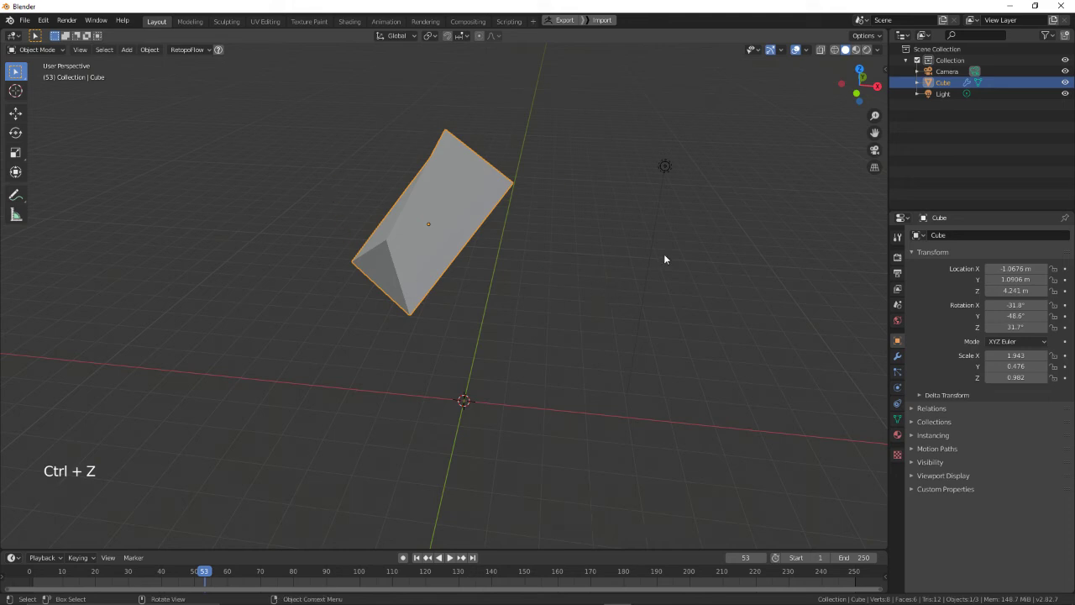
middle_drag(664, 258, 748, 247)
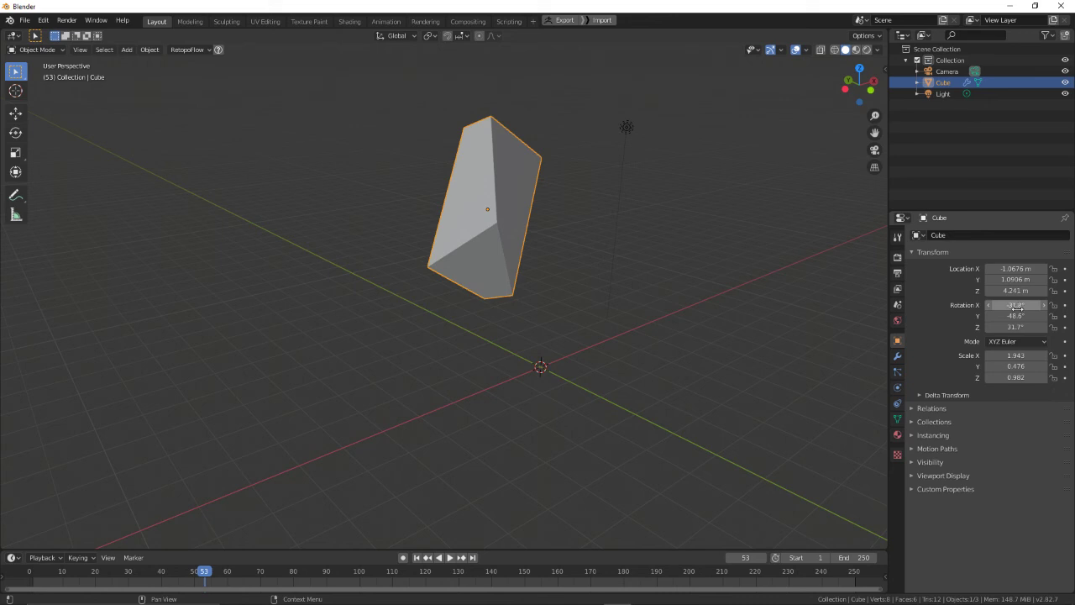
middle_drag(580, 214, 633, 199)
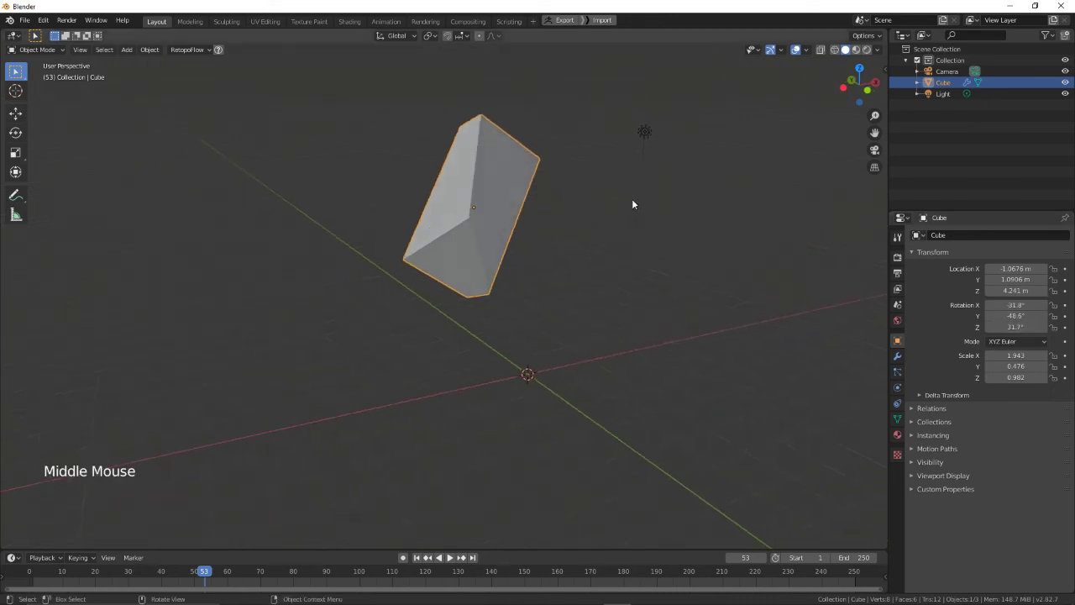
- Clear the cube's rotation, location and scale to return its object transforms to their defaults
key(alt+r)
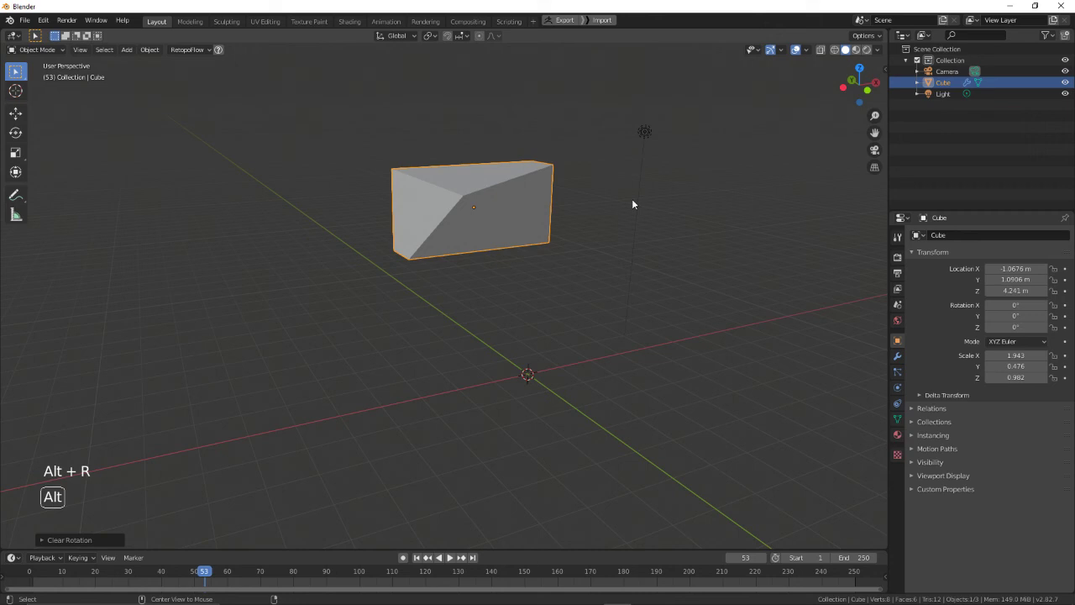
key(alt+g)
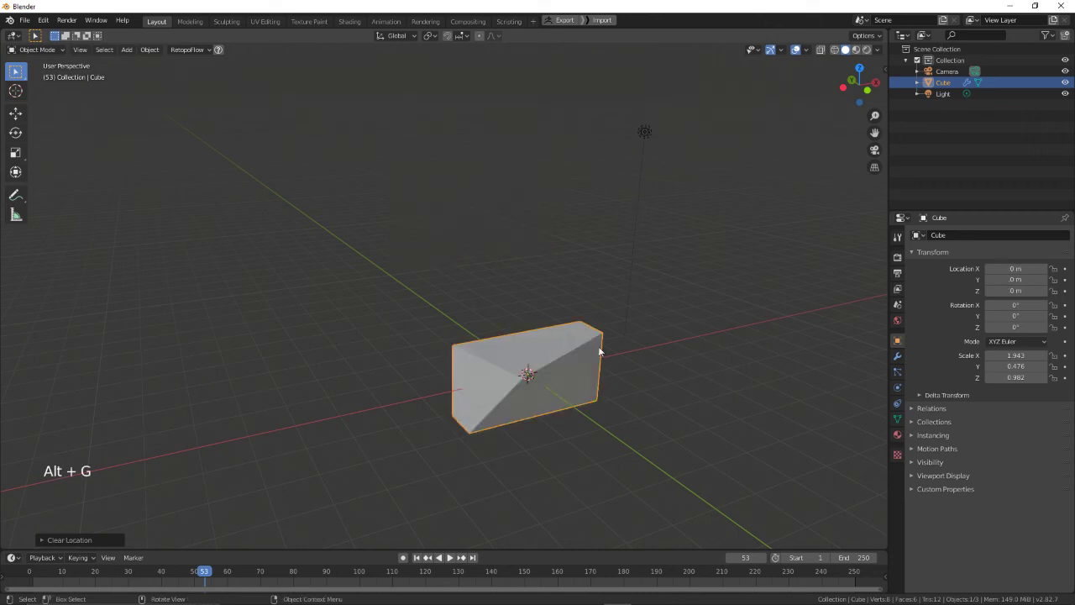
shift+middle_drag(724, 334, 667, 251)
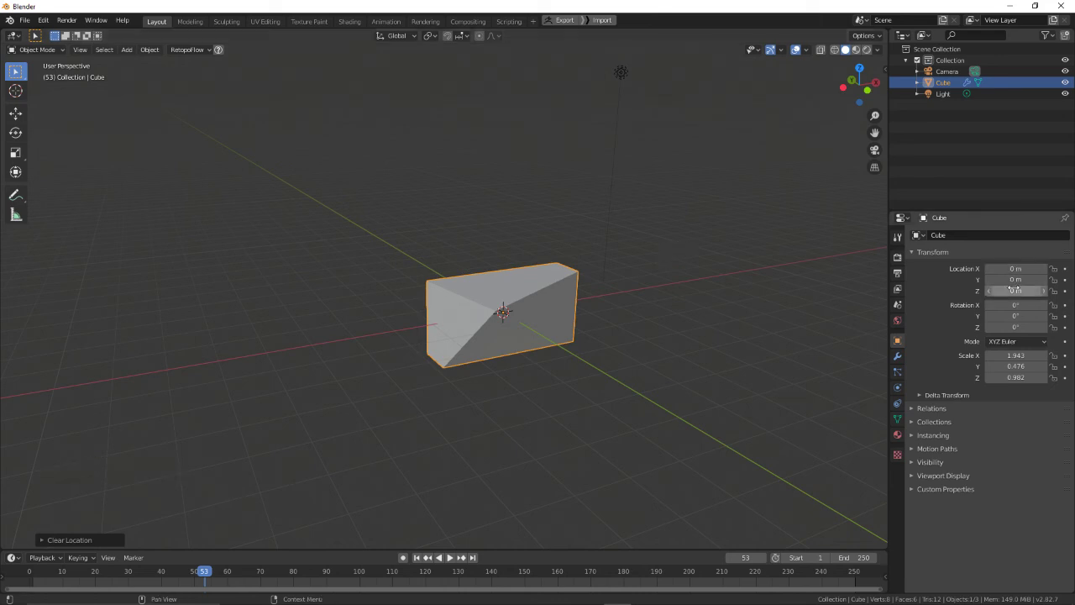
scroll(653, 308, up, 2)
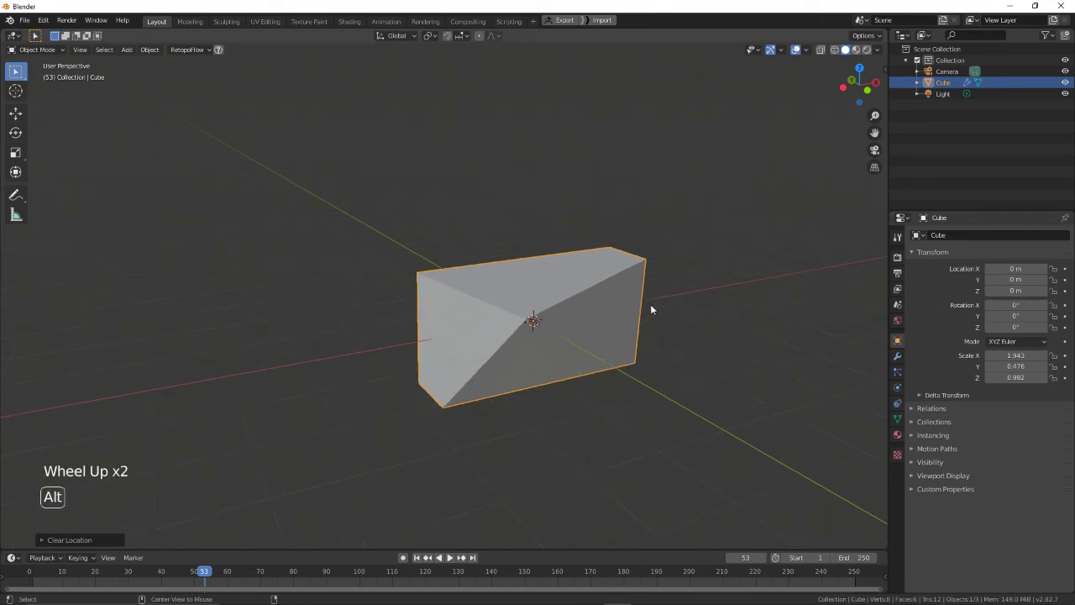
key(alt+s)
- Move the cube's displaced upper corner vertex outward in Edit Mode and return to Object Mode
middle_drag(651, 309, 576, 285)
key(Tab)
scroll(608, 287, up, 1)
key(g)
key(Tab)
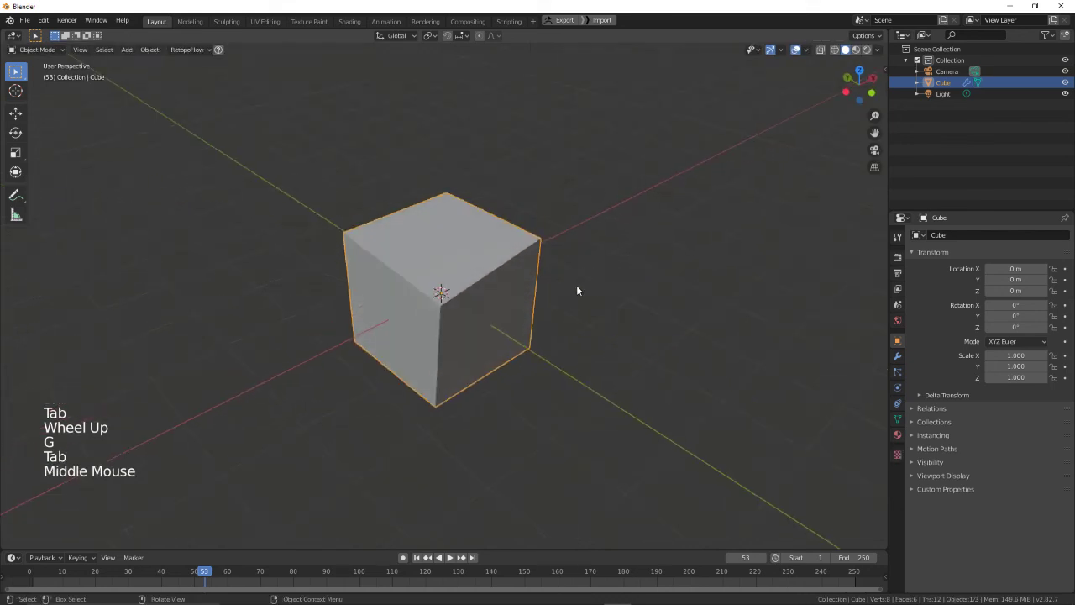
key(Tab)
key(g)
click(573, 267)
key(Tab)
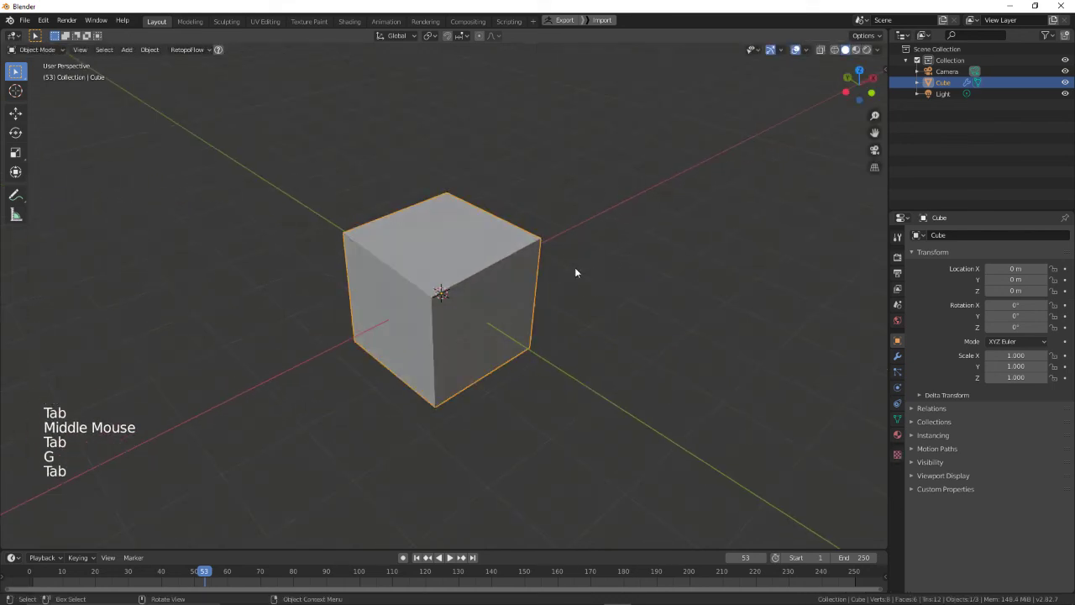
- Refine the displaced upper corner vertex's position in Edit Mode to square up the cube's shape
scroll(575, 272, down, 1)
middle_drag(576, 272, 475, 262)
shift+middle_drag(475, 262, 560, 204)
scroll(439, 257, up, 2)
key(g)
click(460, 201)
key(Tab)
key(g)
click(505, 196)
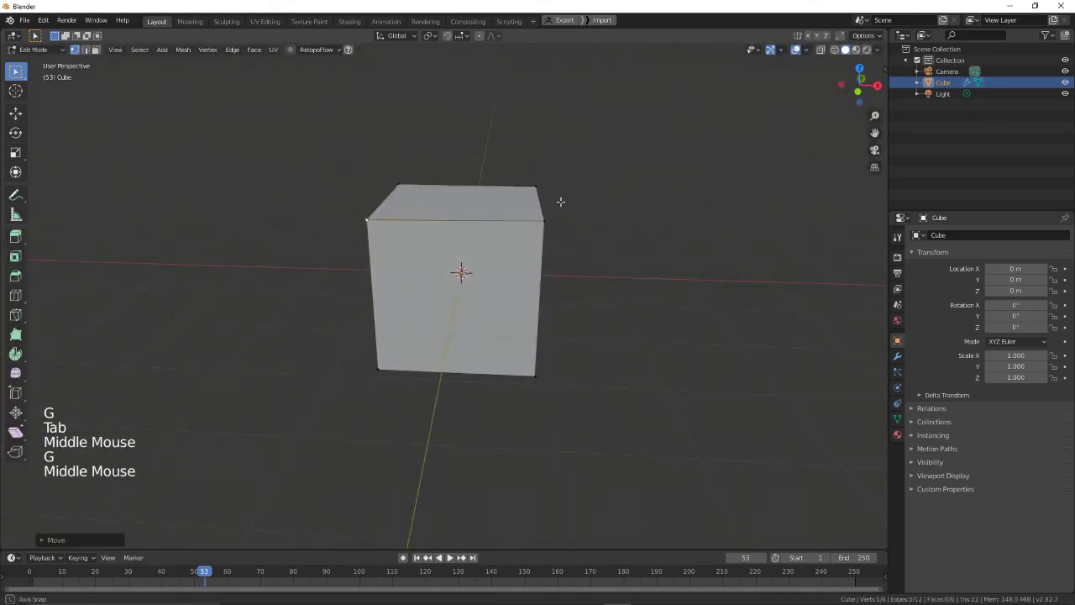